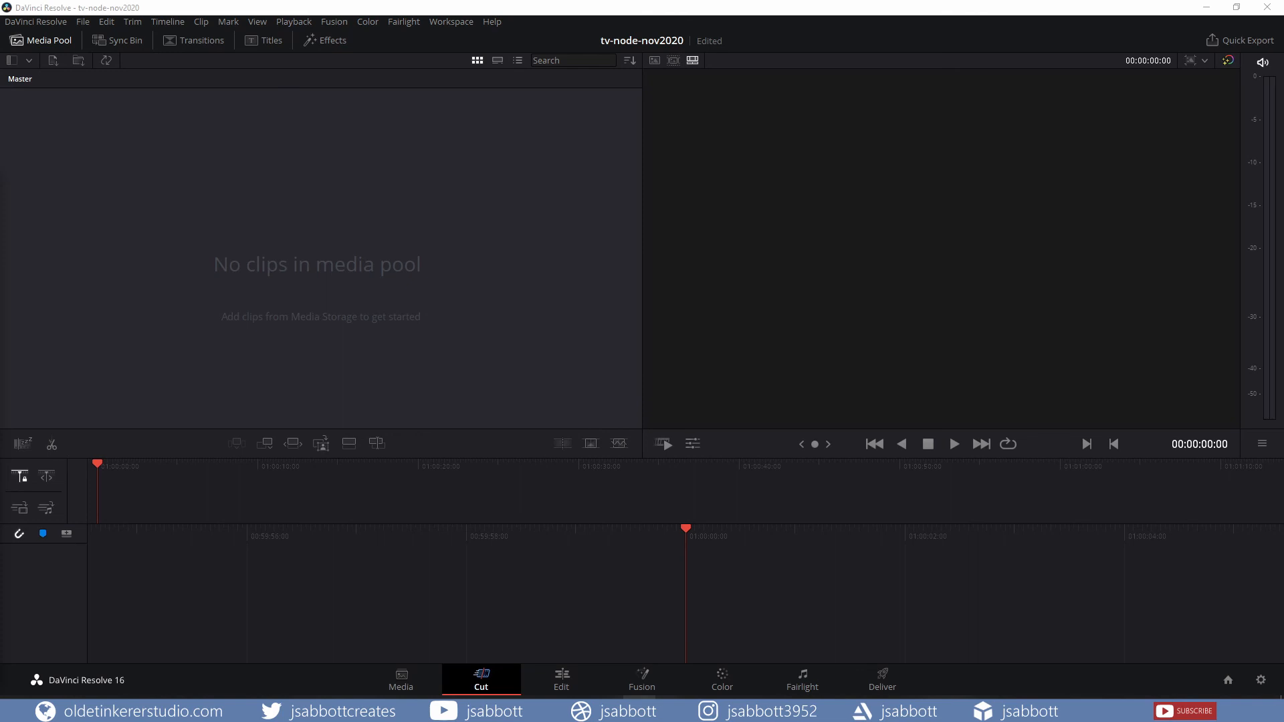
- Import the lost-places image into the media pool and place it on a new timeline
click(470, 186)
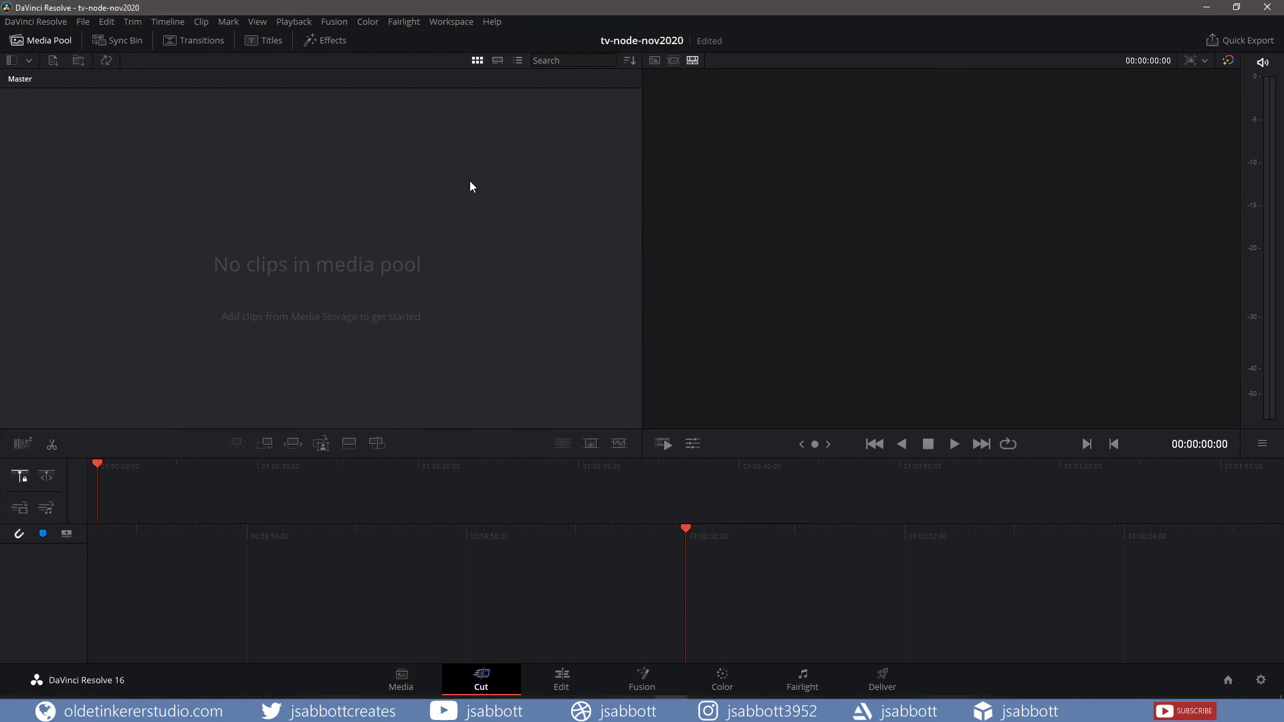
right_click(341, 209)
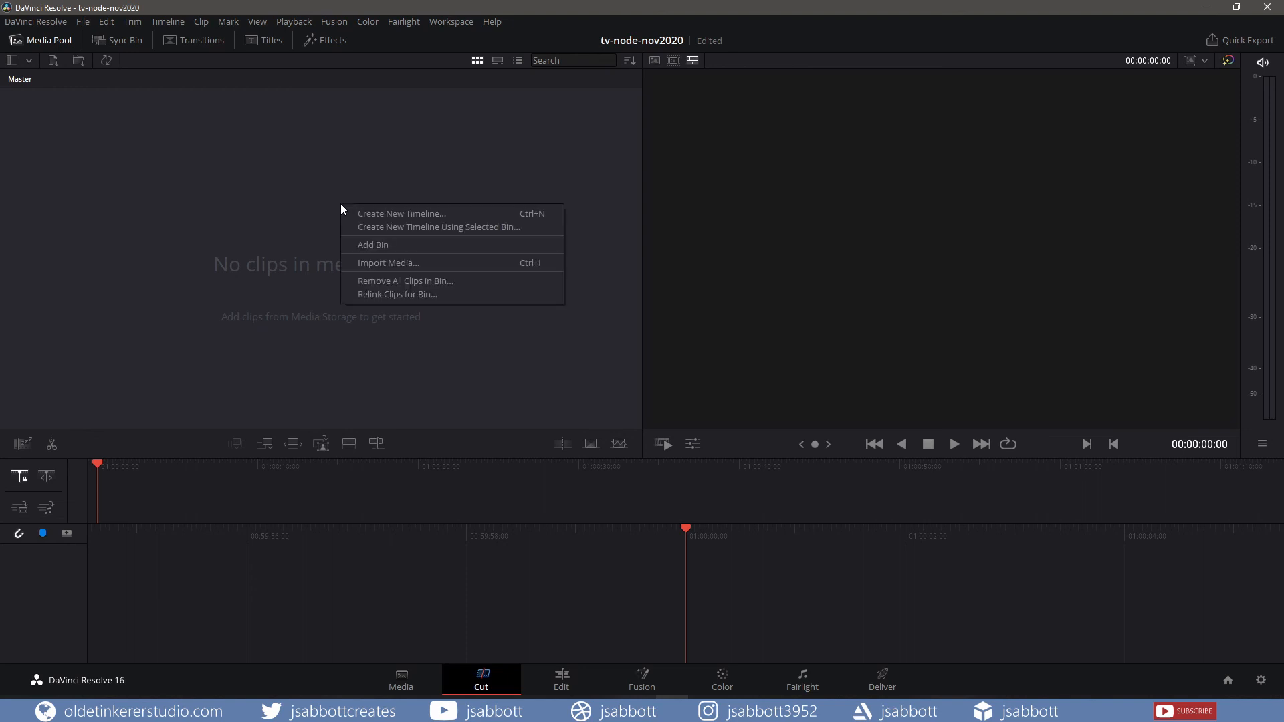
click(389, 263)
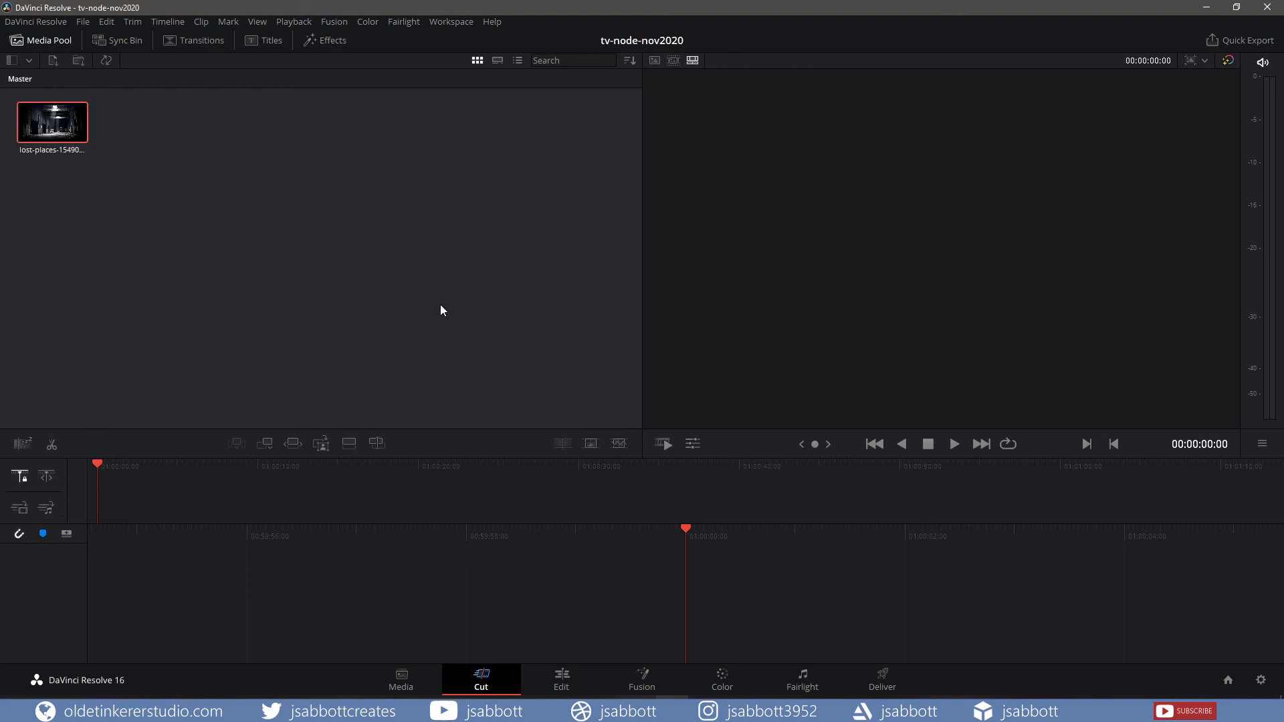
drag(53, 124, 514, 493)
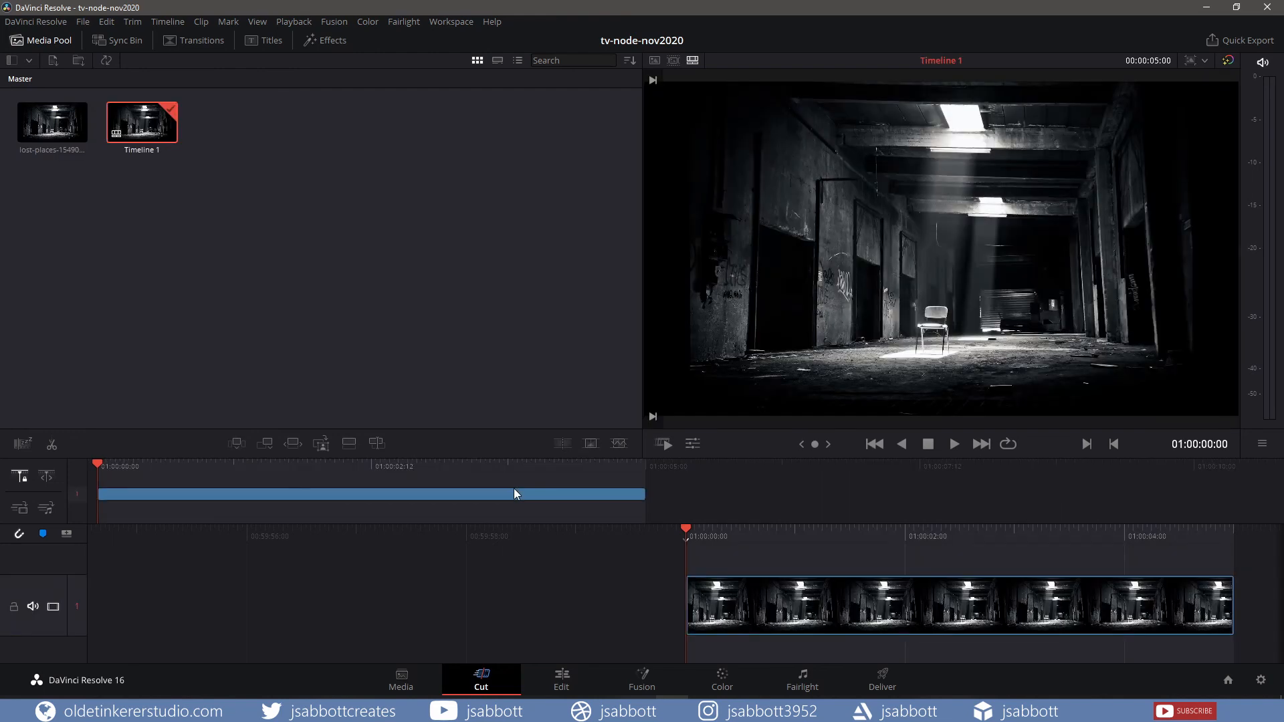
- Switch to the Fusion page and add a TV node between MediaIn1 and MediaOut1
click(637, 680)
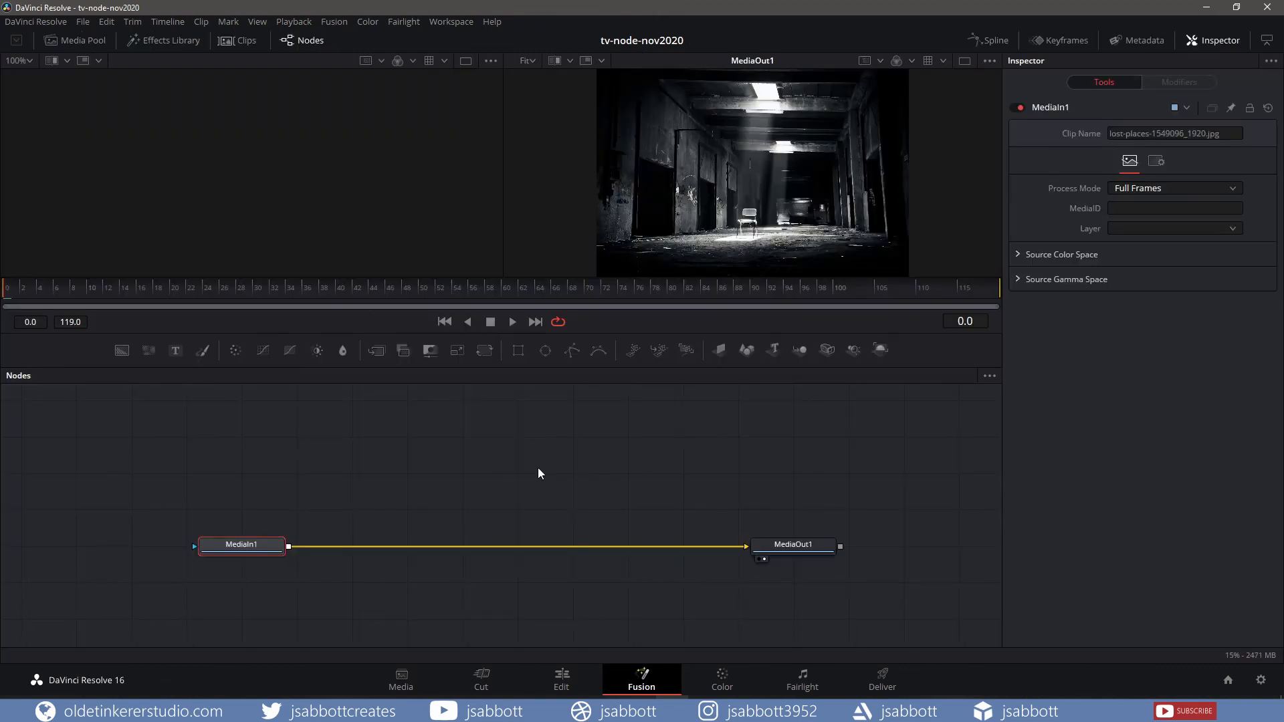
key(shift+space)
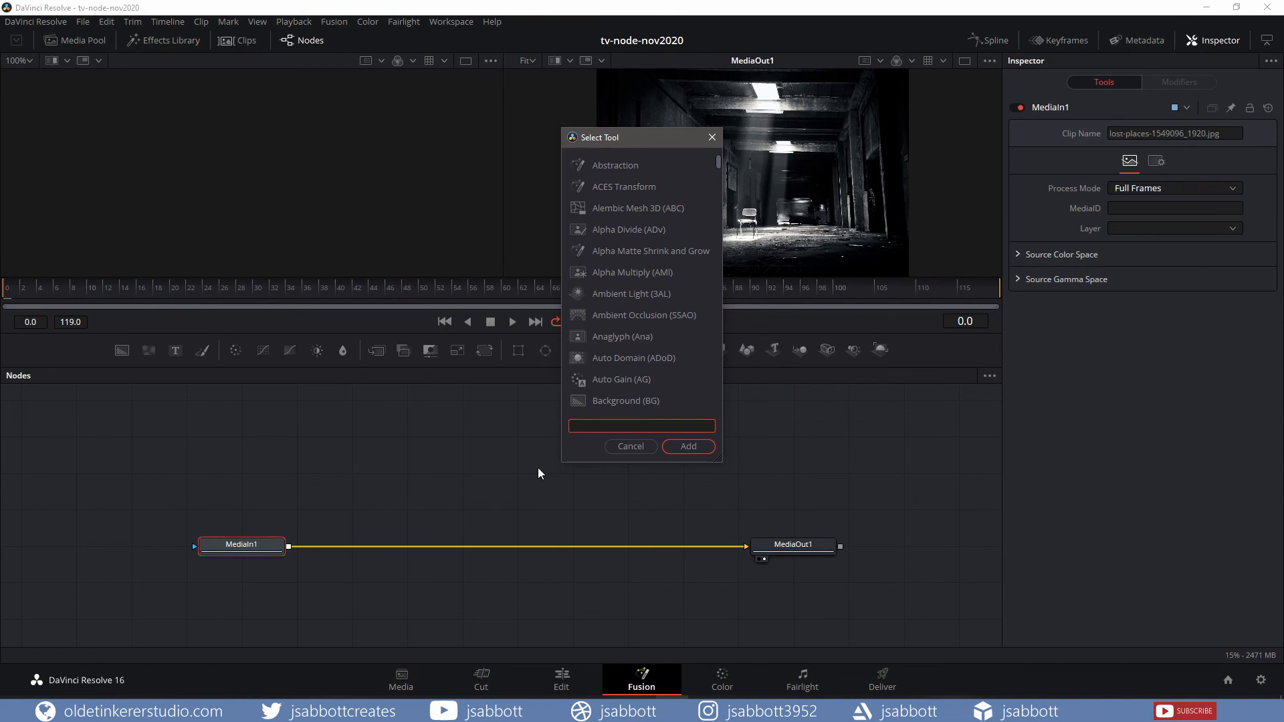
text(TV)
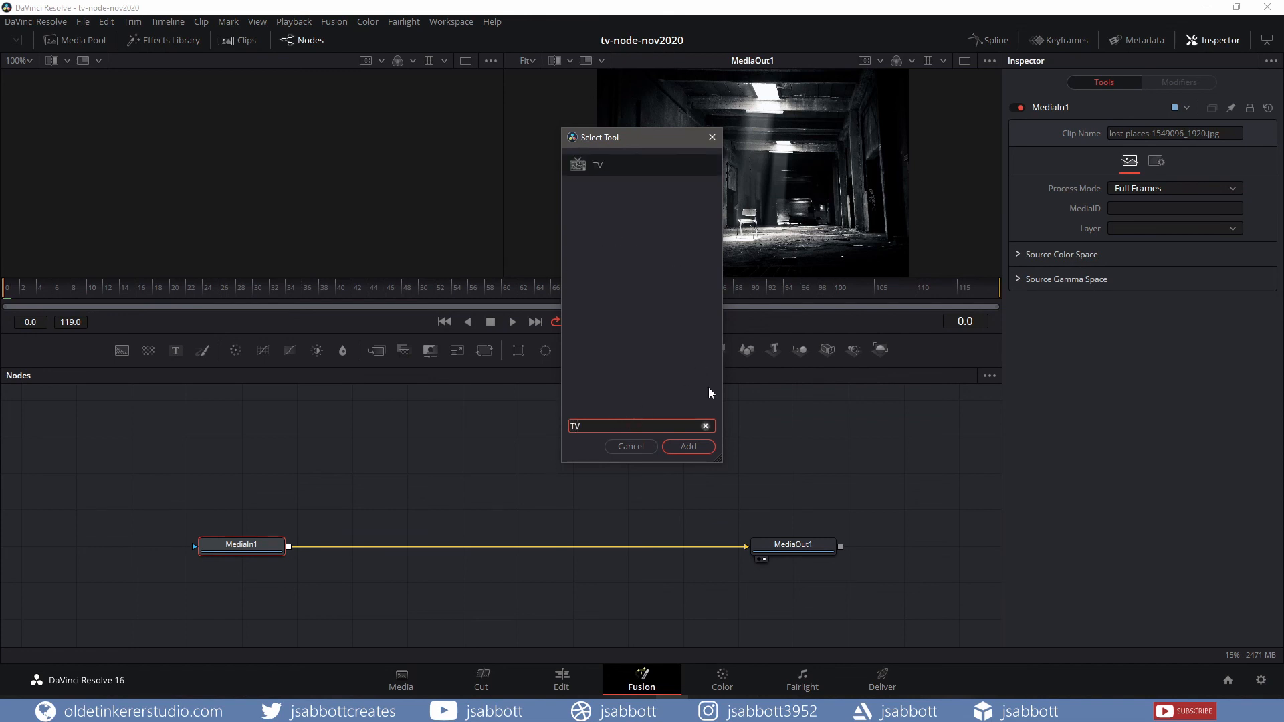
click(690, 448)
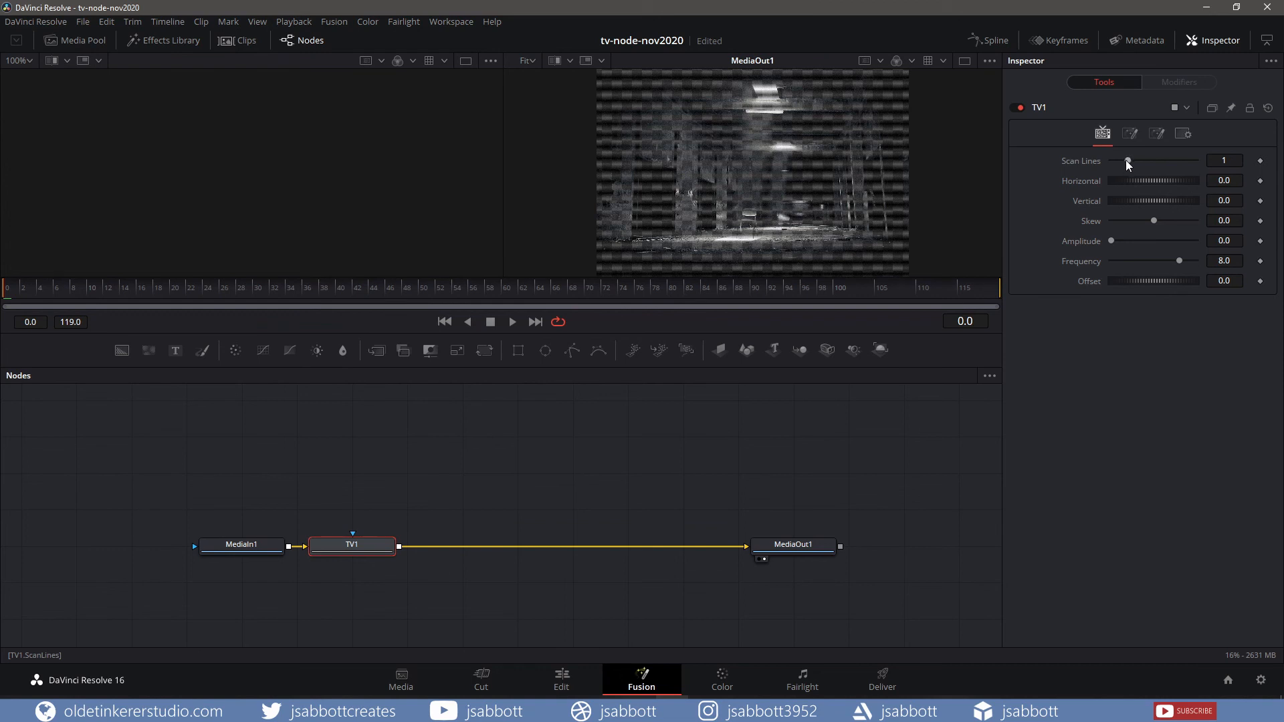
- Try Scan Lines values of 0 and 2 on the TV node and return the setting to 1
mouse_move(1128, 161)
mouse_down()
mouse_move(1174, 160)
mouse_move(1129, 162)
mouse_up()
drag(1125, 159, 1108, 159)
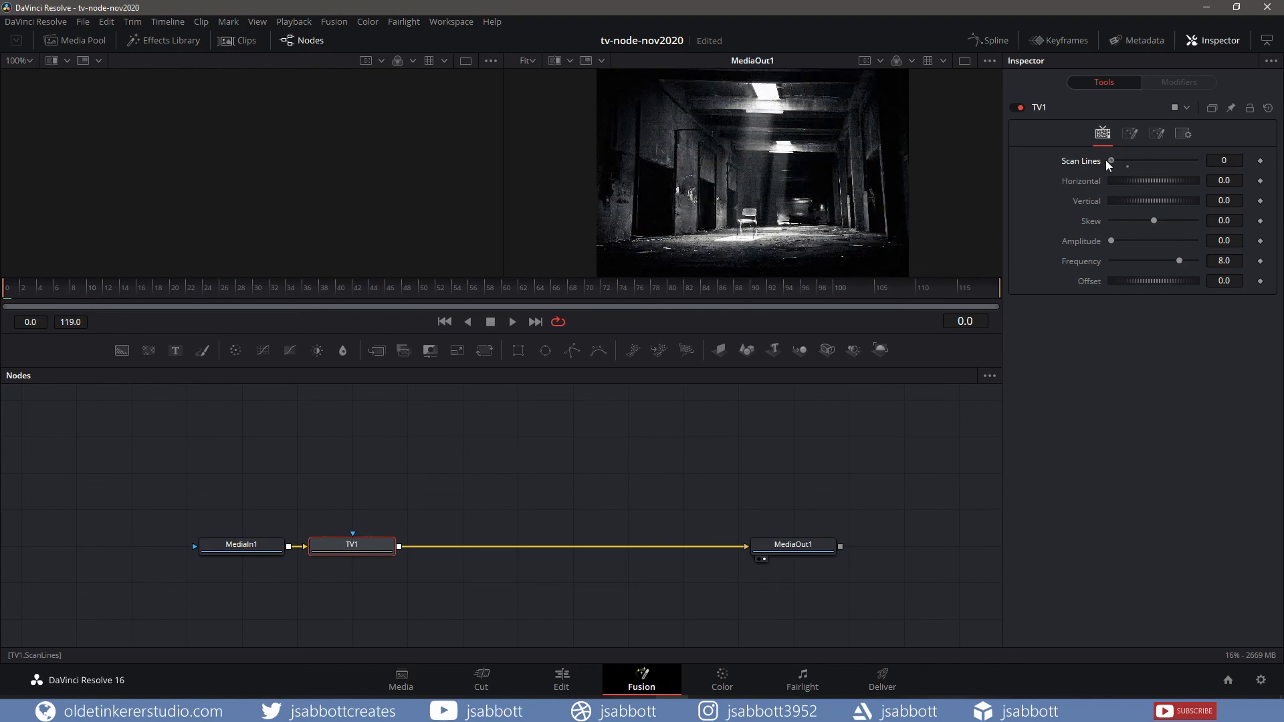
drag(1117, 160, 1120, 160)
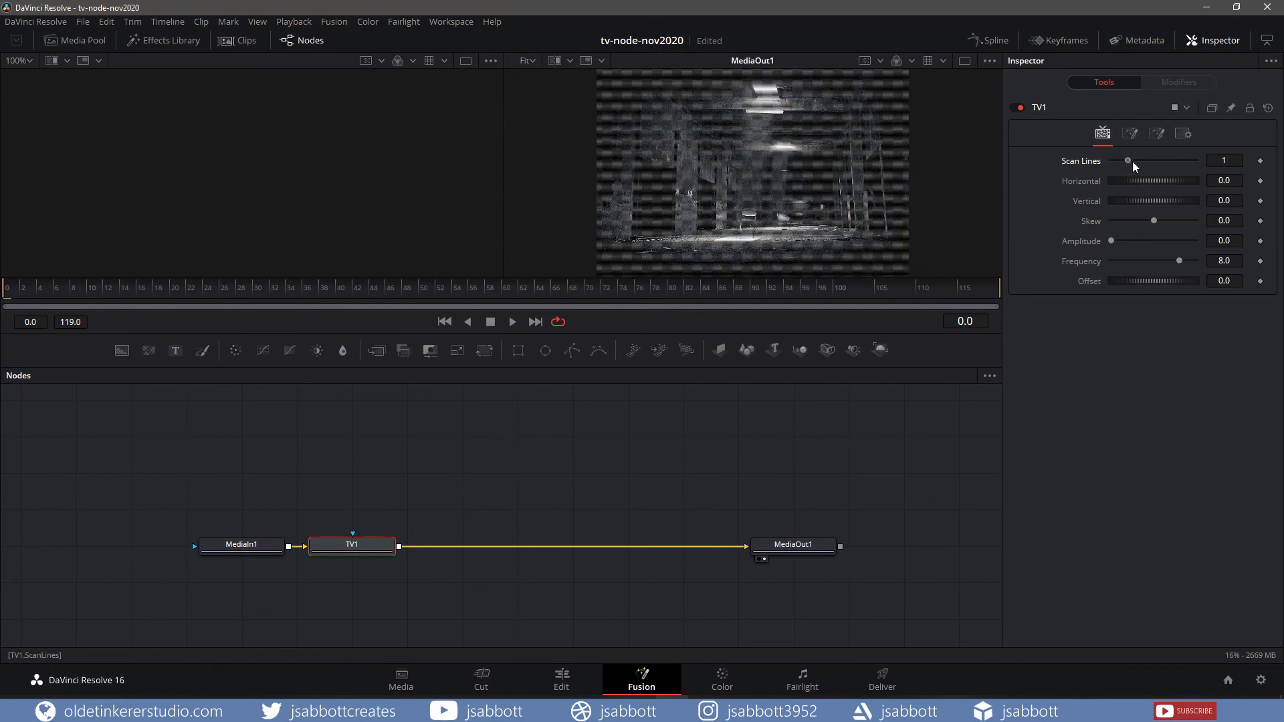
drag(1132, 161, 1137, 162)
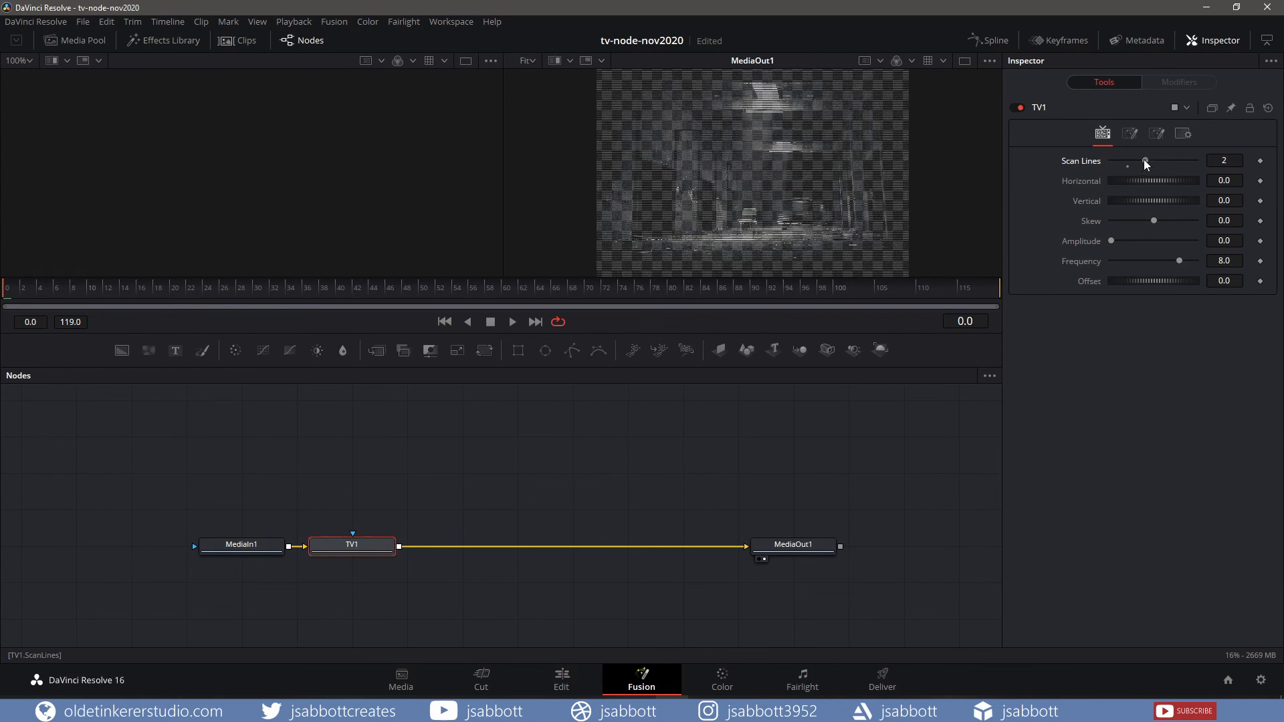
drag(1136, 161, 1128, 162)
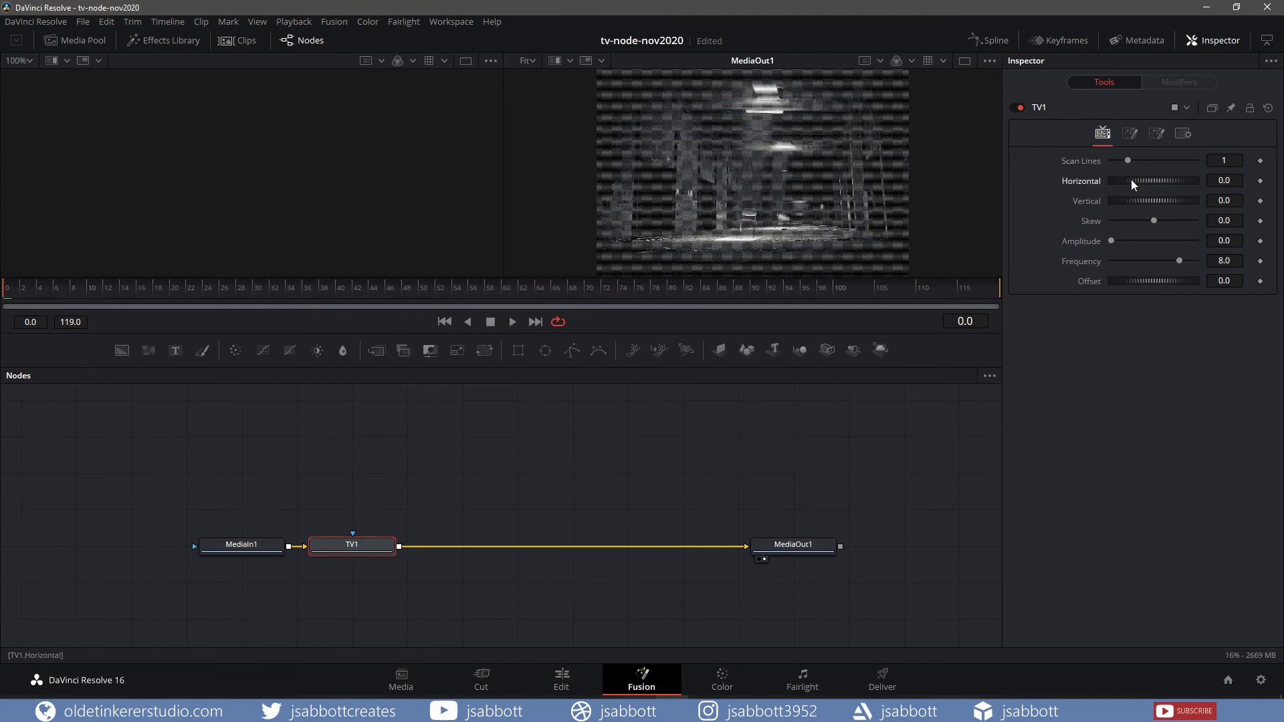
- Test a negative Horizontal shift on the TV node and set Horizontal to 1.0
mouse_move(1130, 179)
mouse_down()
mouse_move(1151, 179)
mouse_move(1128, 180)
mouse_up()
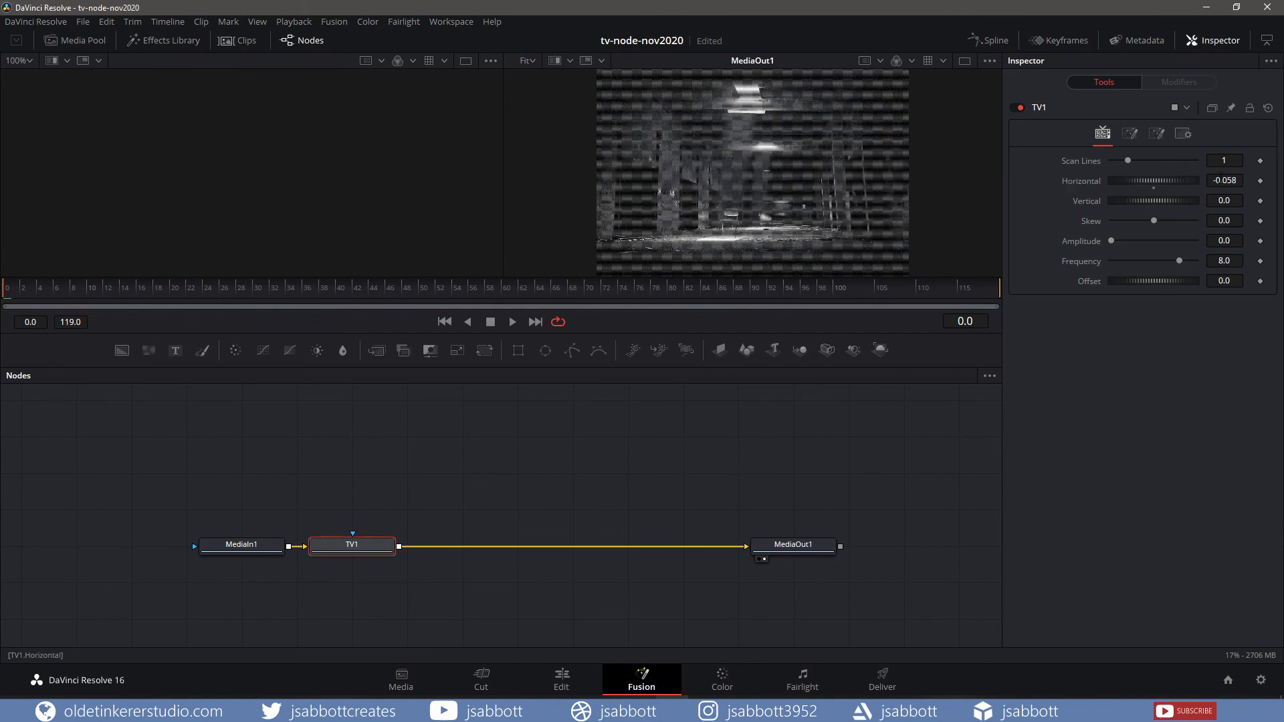
click(1216, 180)
text(1)
key(Tab)
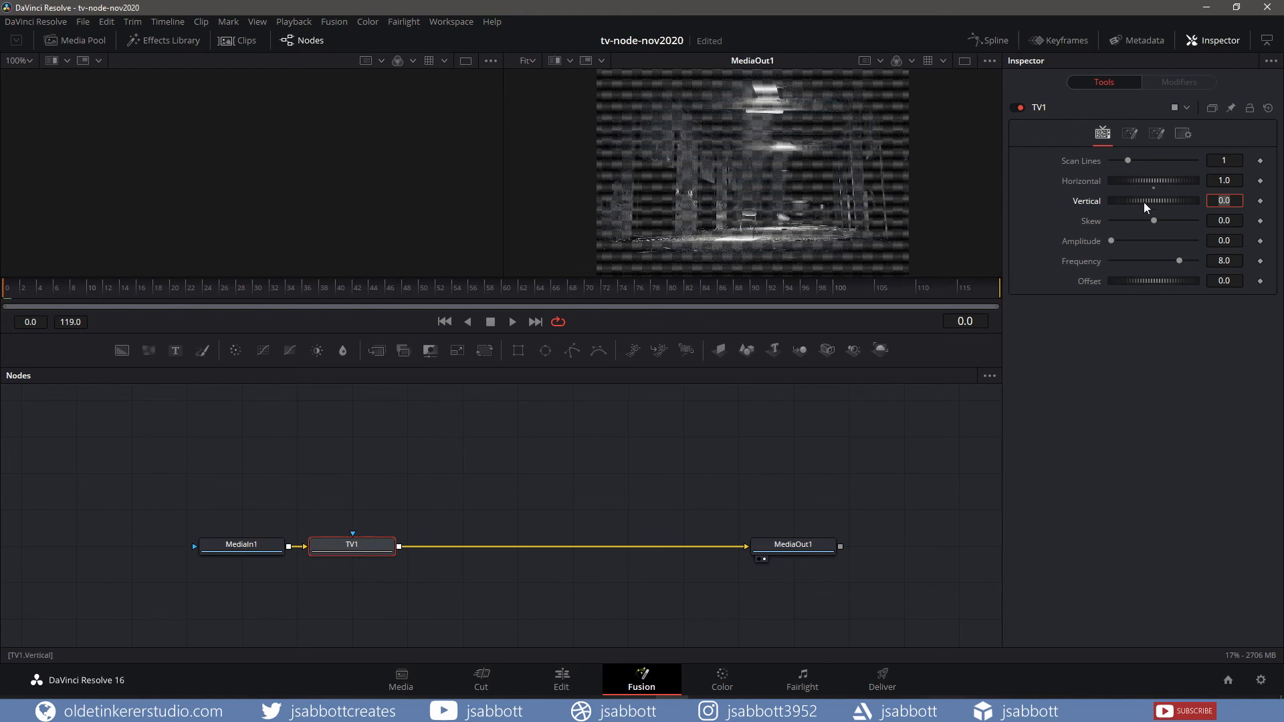
- Test a Vertical shift on the TV node and set Vertical to 1.0
drag(1139, 199, 1197, 195)
click(1217, 199)
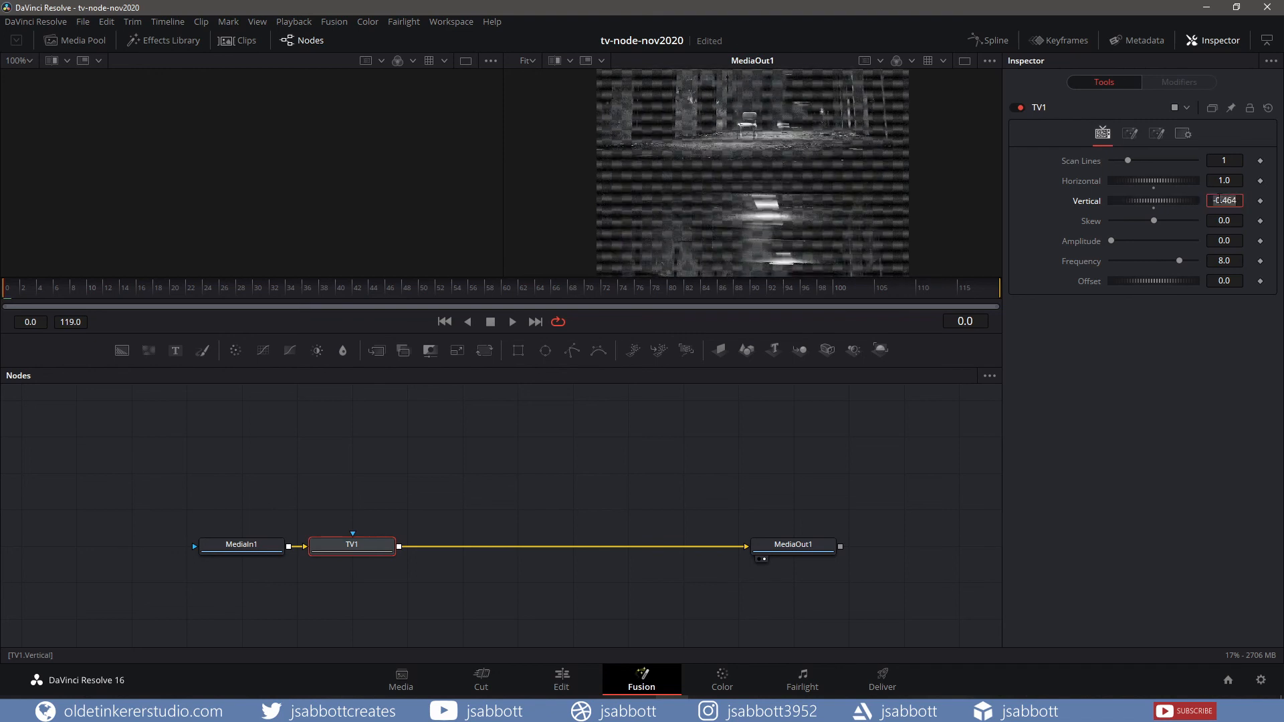
text(1)
key(Tab)
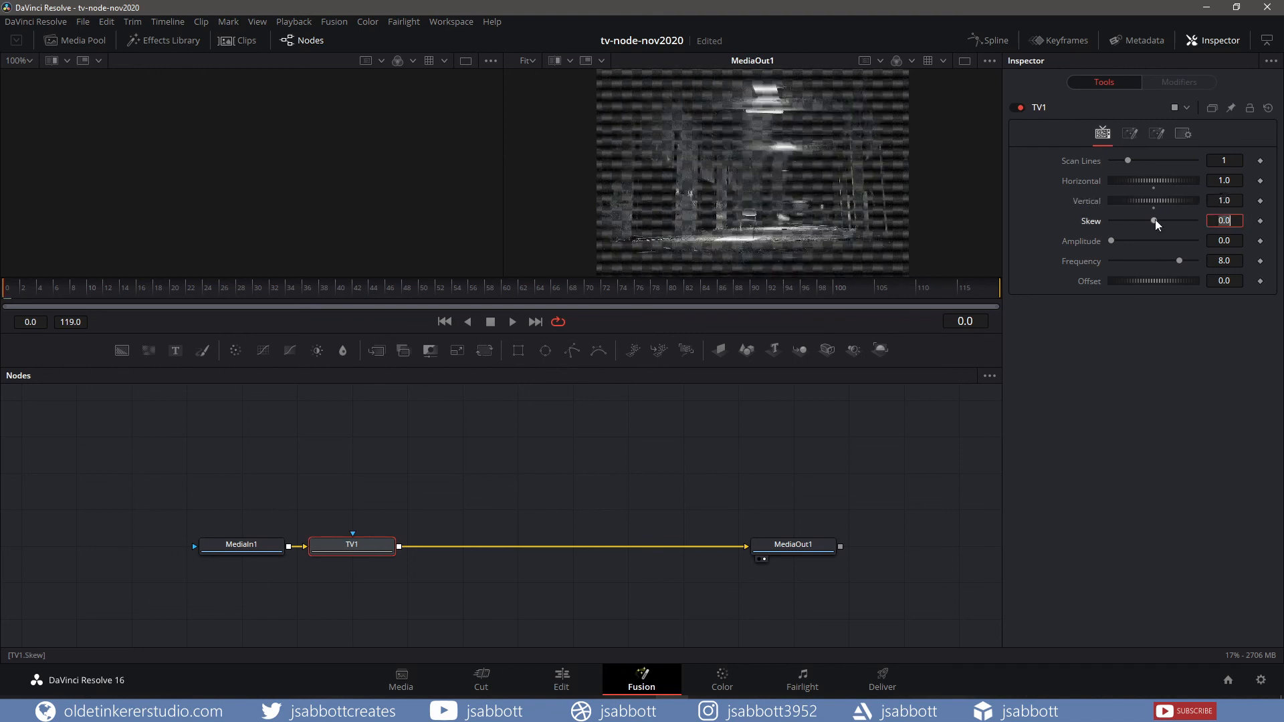
key(Return)
- Try a Skew of about -0.09 on the TV node and restore it to 0
mouse_move(1154, 220)
mouse_down()
mouse_move(1142, 221)
mouse_move(1153, 221)
mouse_up()
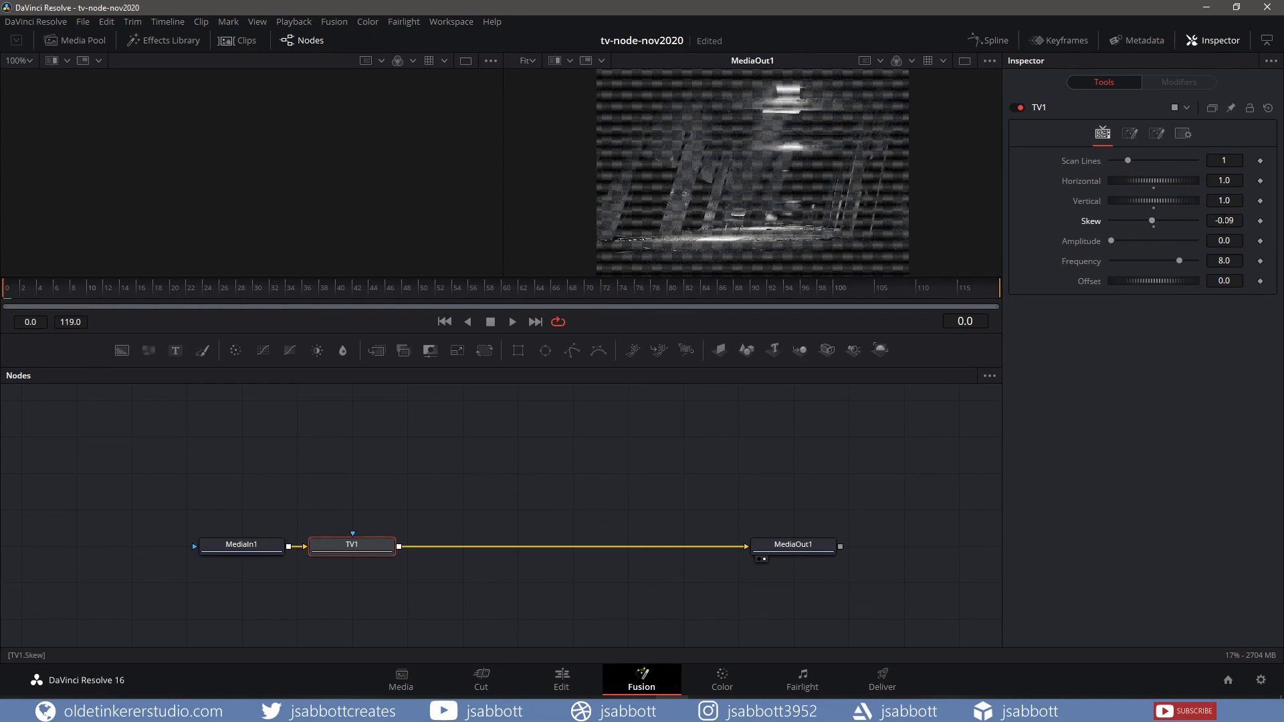
click(1216, 220)
text(0)
key(Tab)
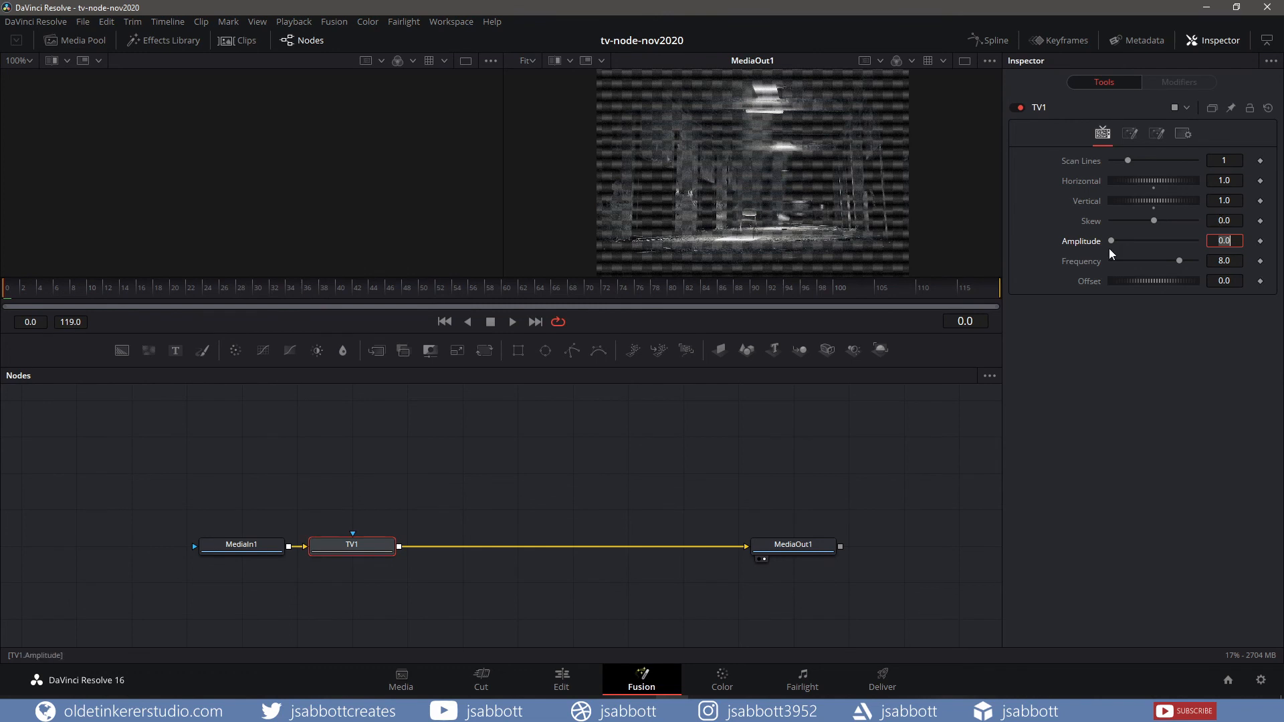
- Try an Amplitude of about 4.49, Frequency 6.38 and Offset -0.493 on the TV node, and reset all three to their defaults
drag(1112, 239, 1150, 238)
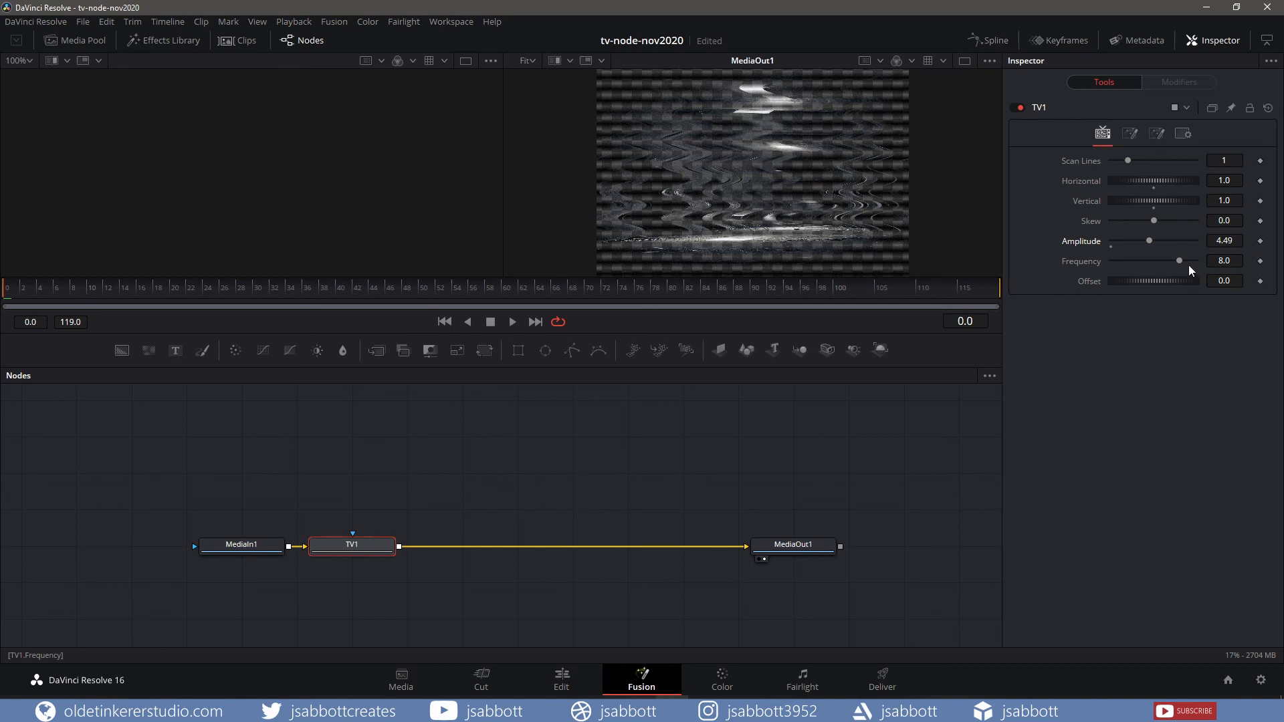
drag(1180, 261, 1165, 262)
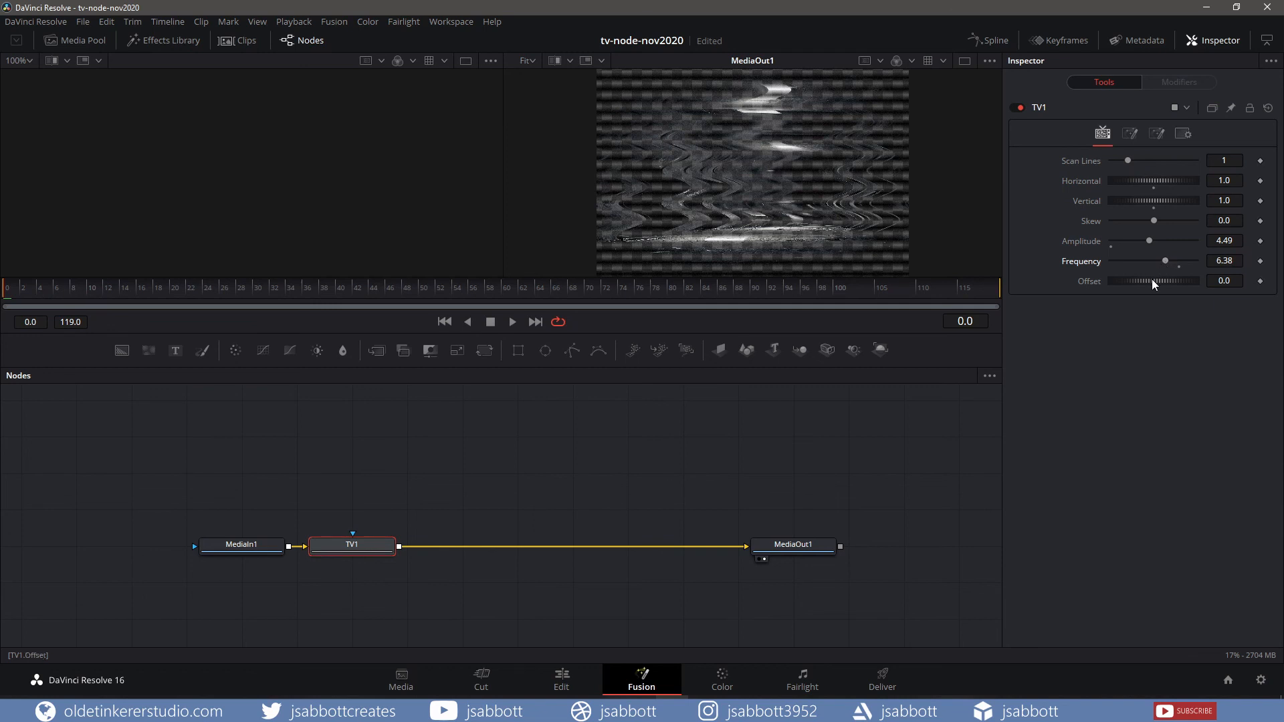
drag(1151, 279, 1128, 281)
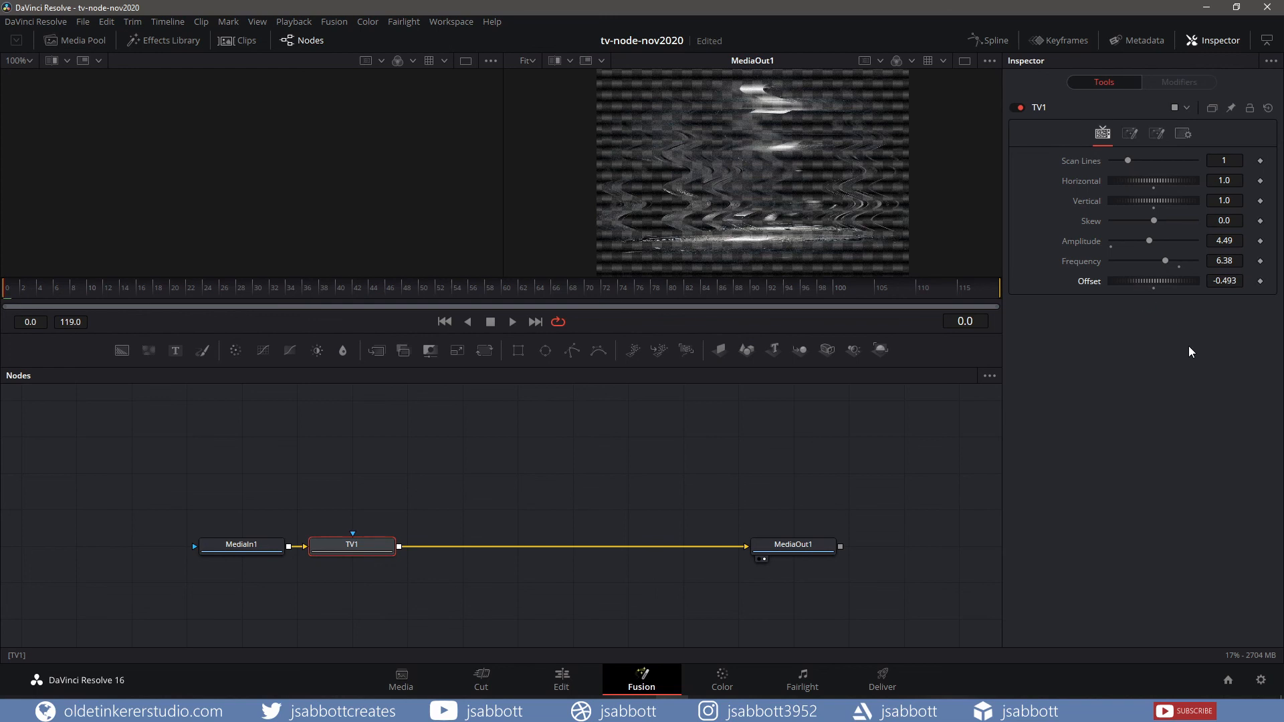
click(1153, 289)
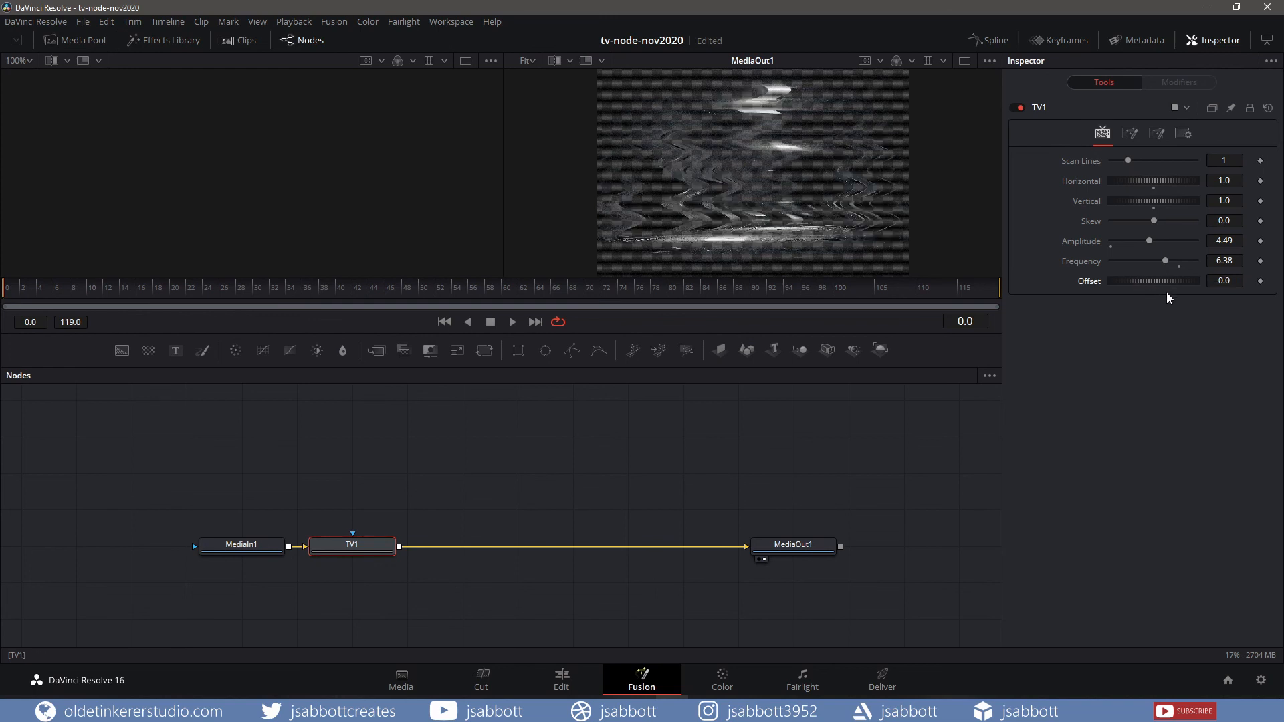
click(1179, 267)
click(1110, 246)
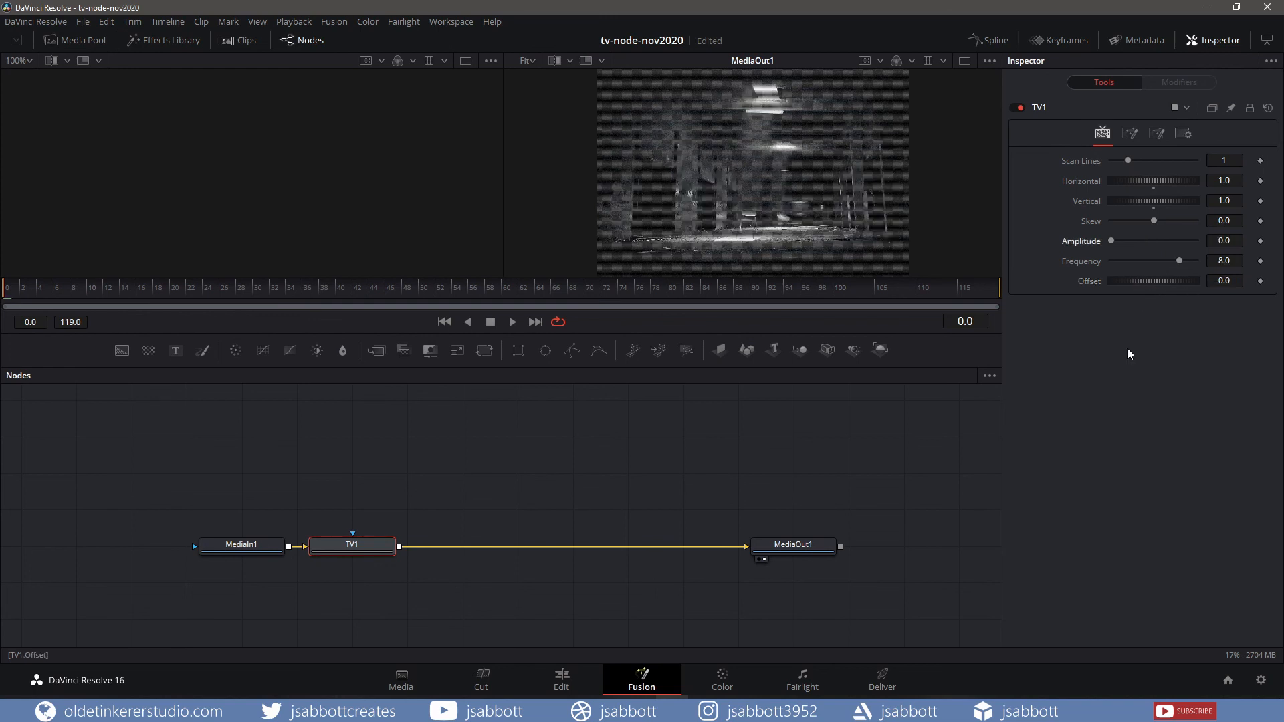
- Try different Power, Size and Random values in the TV node's noise settings
click(1130, 137)
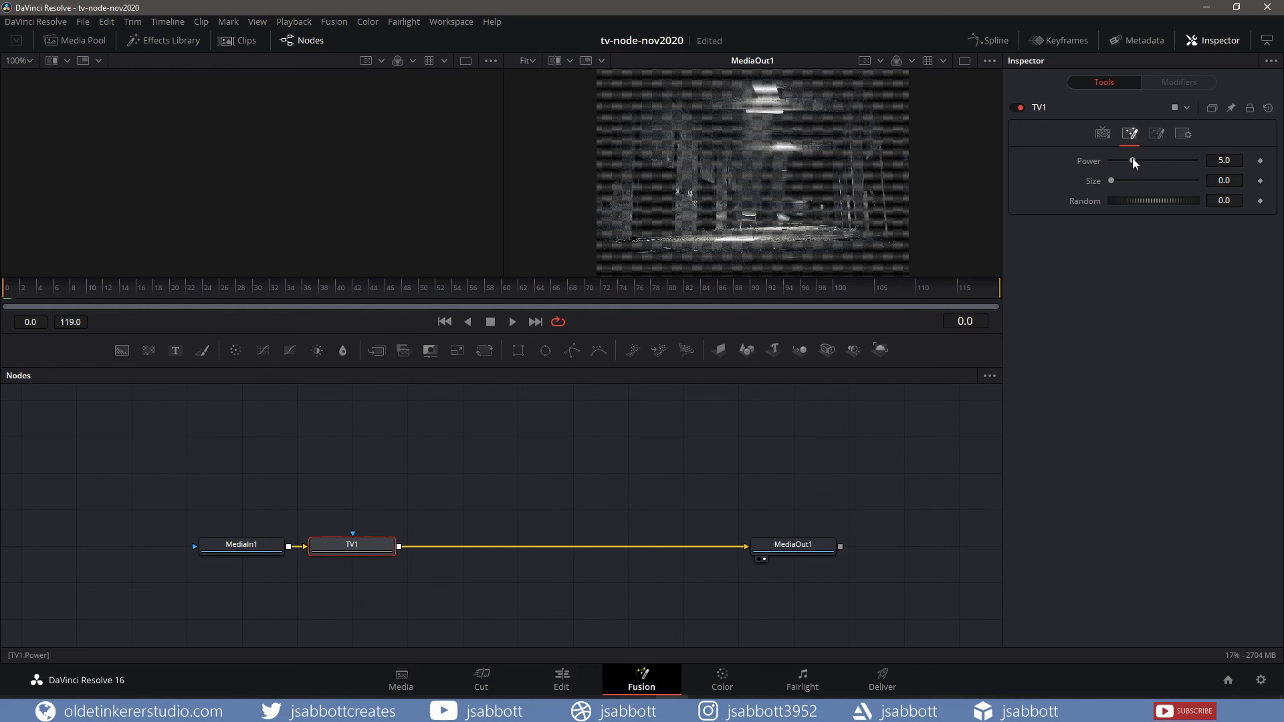
drag(1133, 158, 1152, 176)
drag(1113, 178, 1143, 176)
drag(1143, 200, 1166, 198)
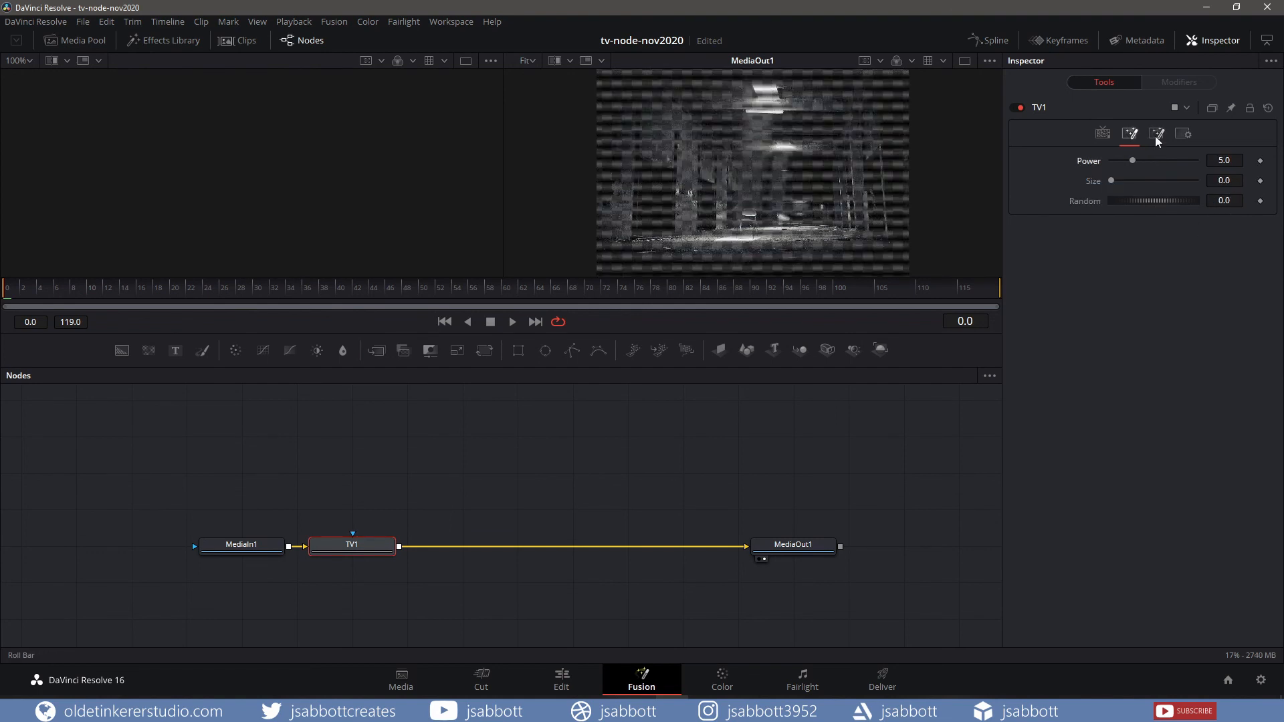
- Try a roll bar with Bar Strength 0.75, Bar Size about 0.504 and Bar offset about 0.058, and reset all three to their defaults
click(1156, 135)
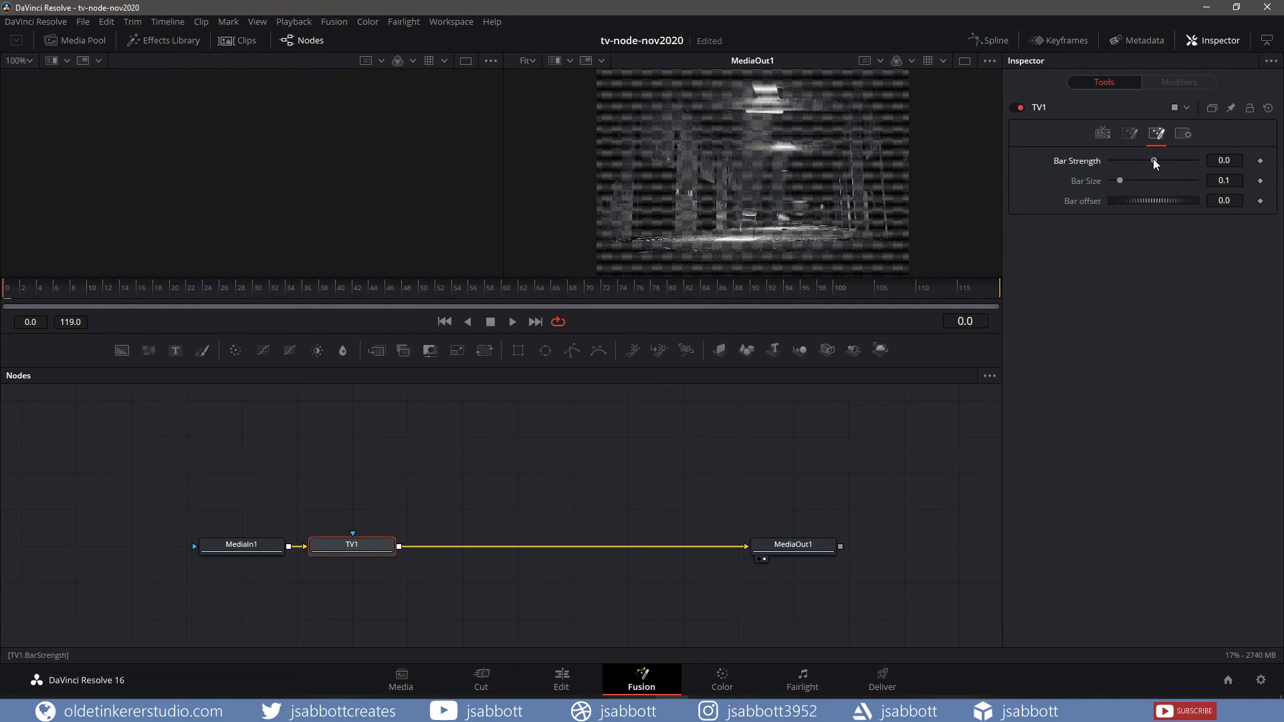
drag(1153, 159, 1185, 158)
drag(1119, 179, 1155, 177)
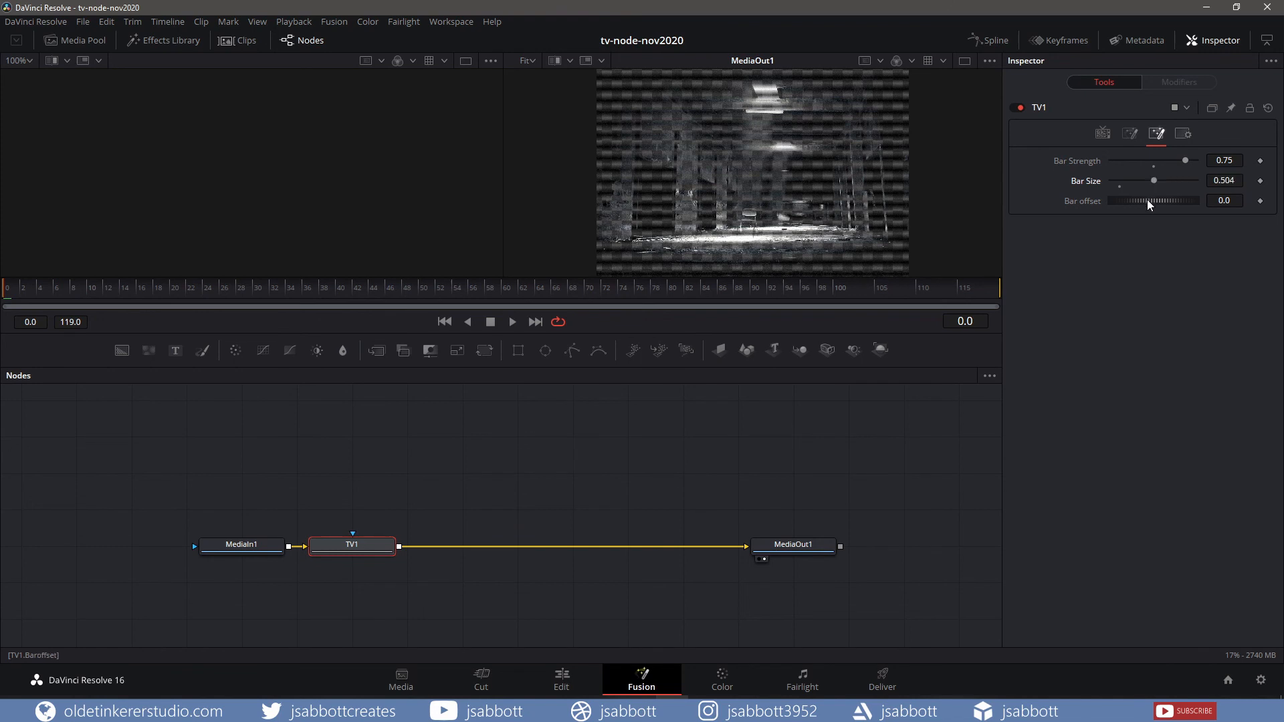
mouse_move(1146, 199)
mouse_down()
mouse_move(1175, 198)
mouse_move(1145, 201)
mouse_up()
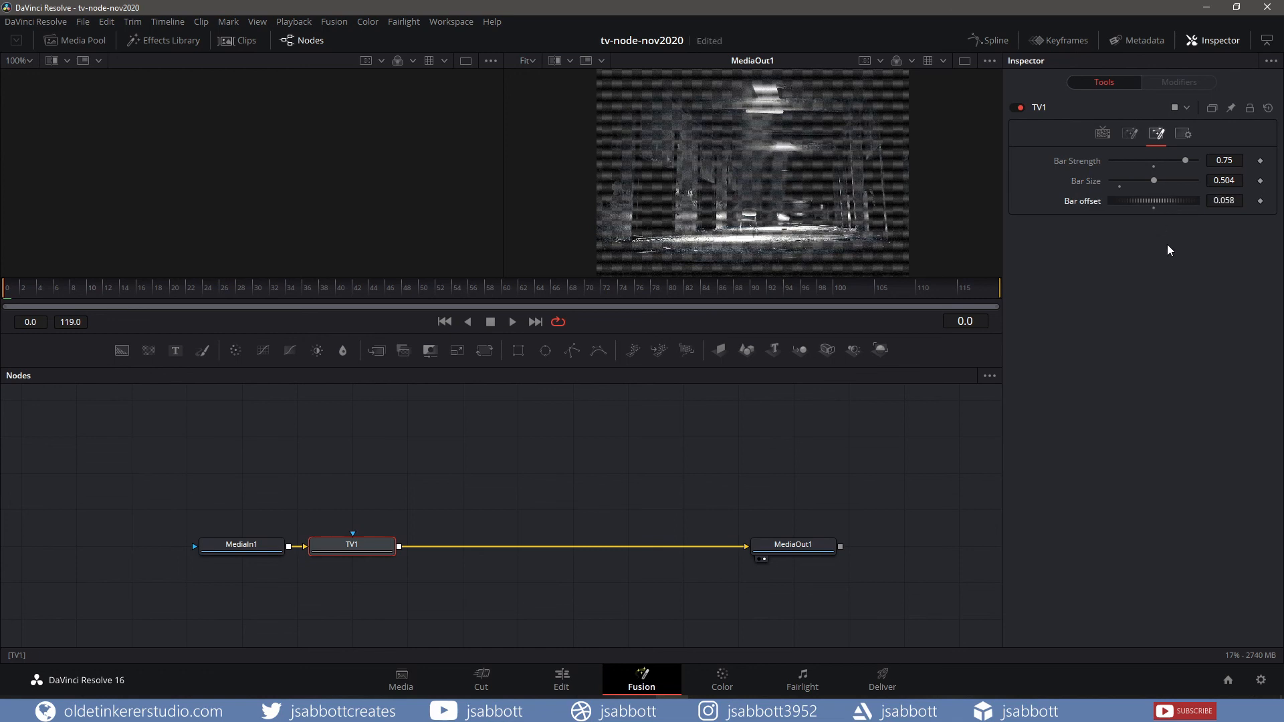
click(1153, 207)
click(1119, 186)
click(1153, 166)
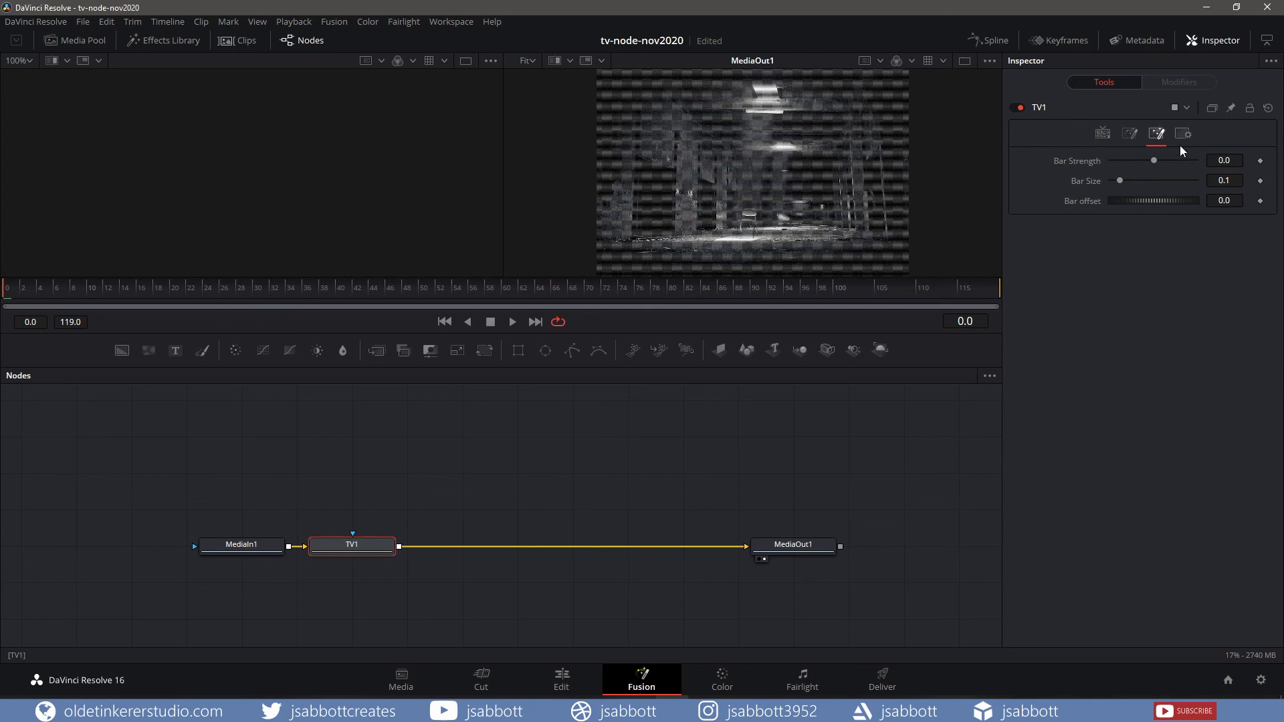
- Try blending the TV effect down to 0.0 in the node's common settings and restore Blend to 1.0
click(1182, 134)
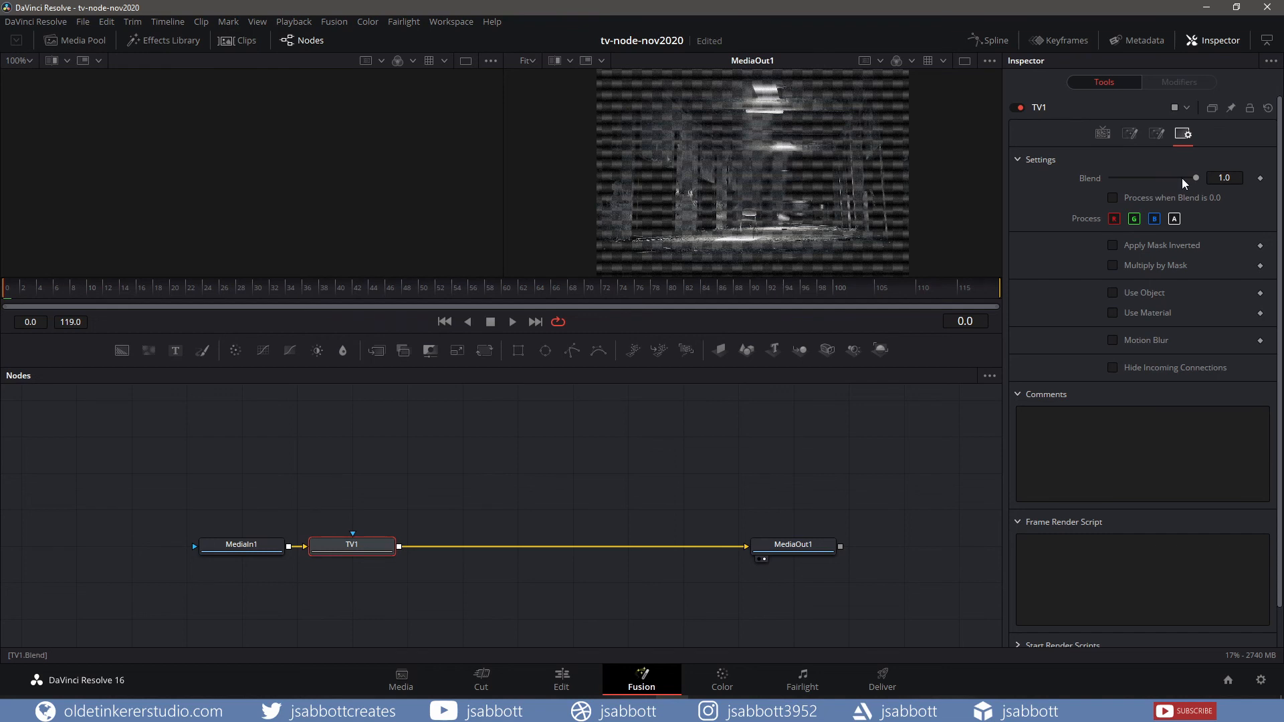
drag(1196, 175, 1095, 179)
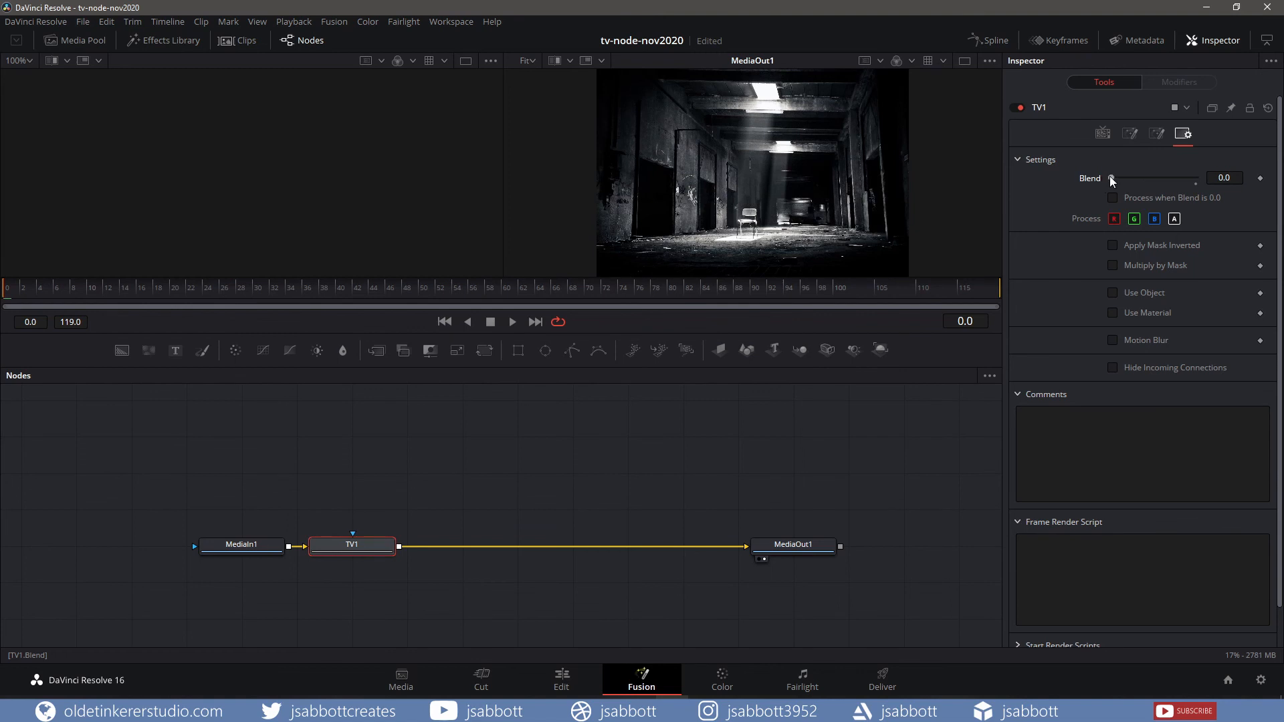
drag(1109, 175, 1205, 176)
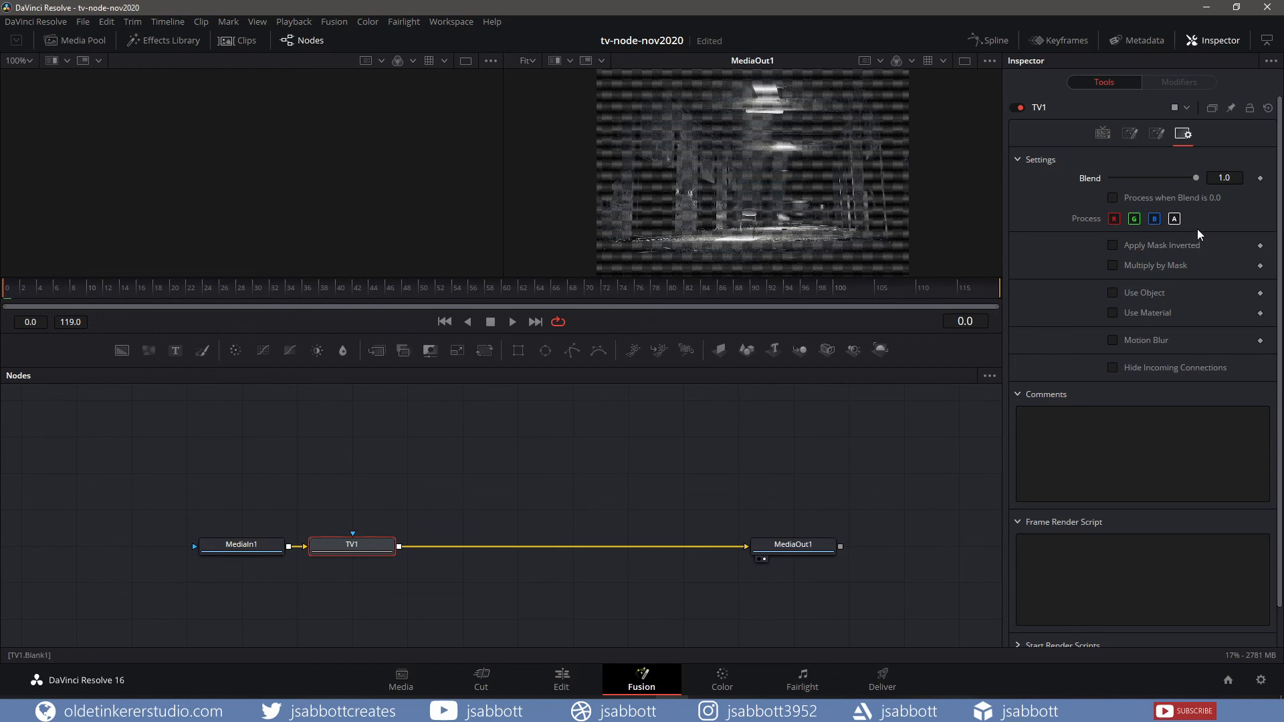
- Turn off processing of the red, green, blue and alpha channels for the TV node
click(1113, 220)
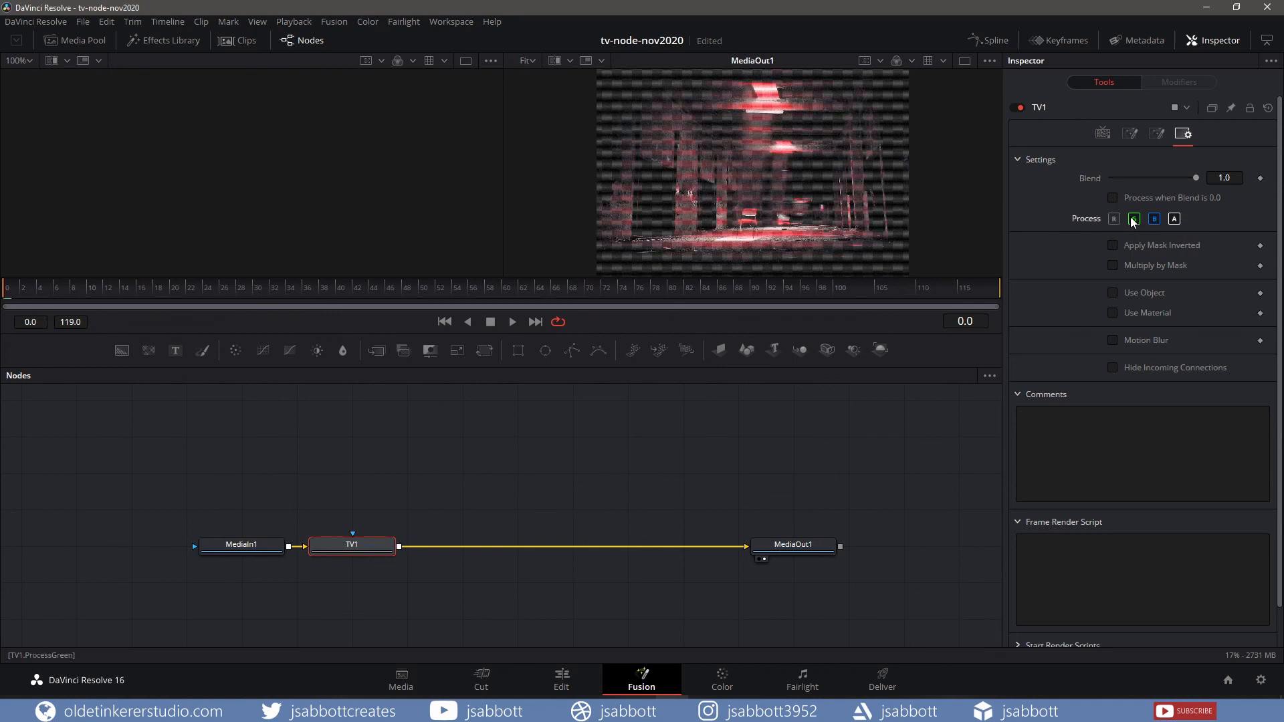
click(1133, 219)
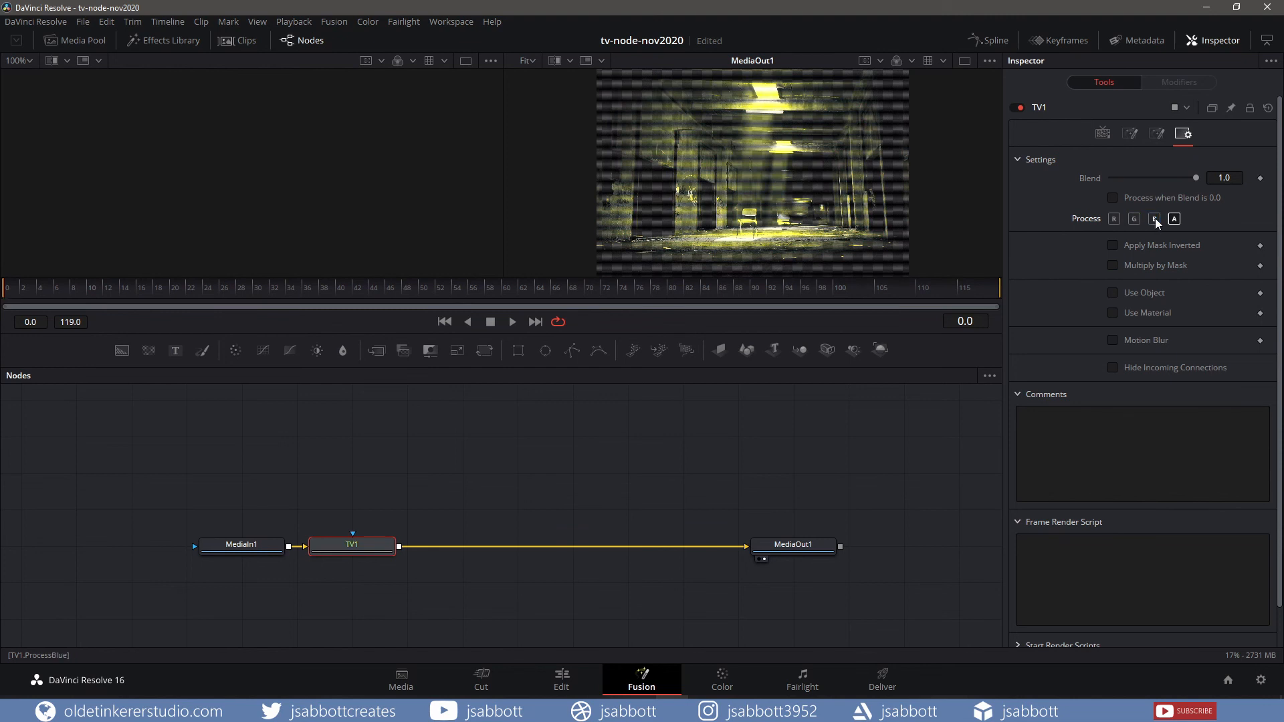
click(1154, 220)
click(1175, 221)
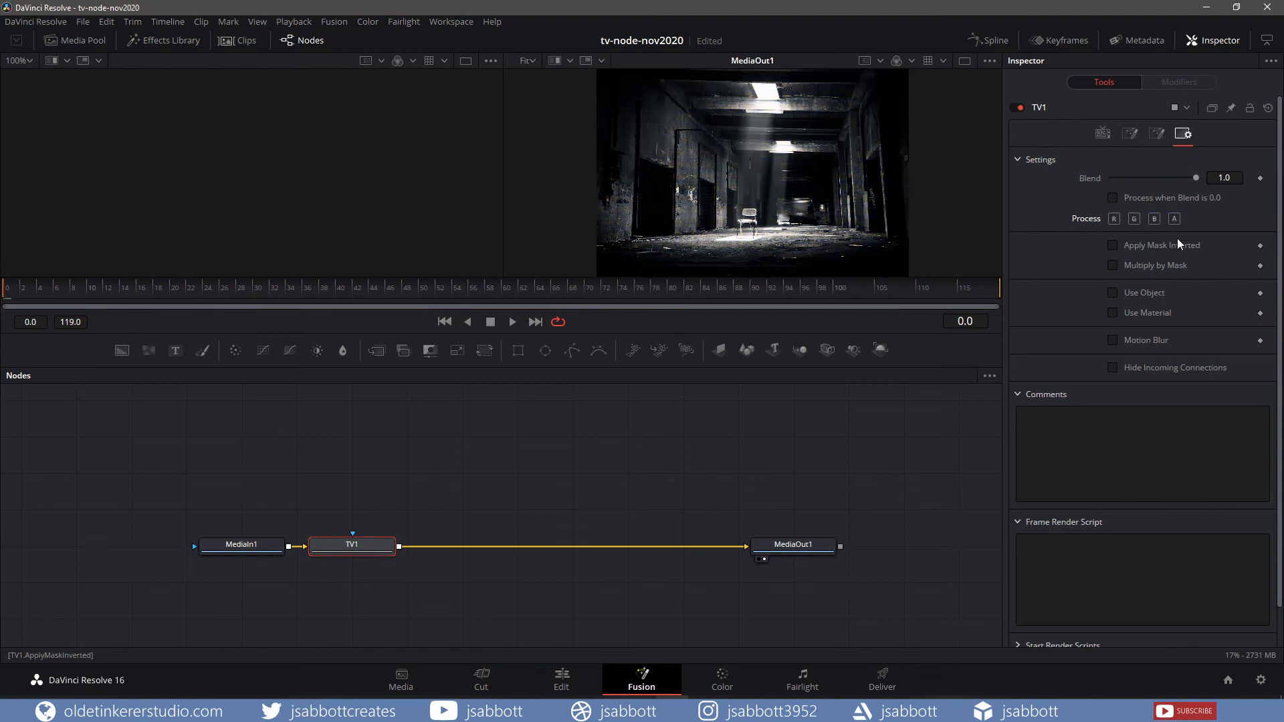
- Turn processing of the alpha, blue, green and red channels back on for the TV node
click(1174, 219)
click(1153, 219)
click(1134, 219)
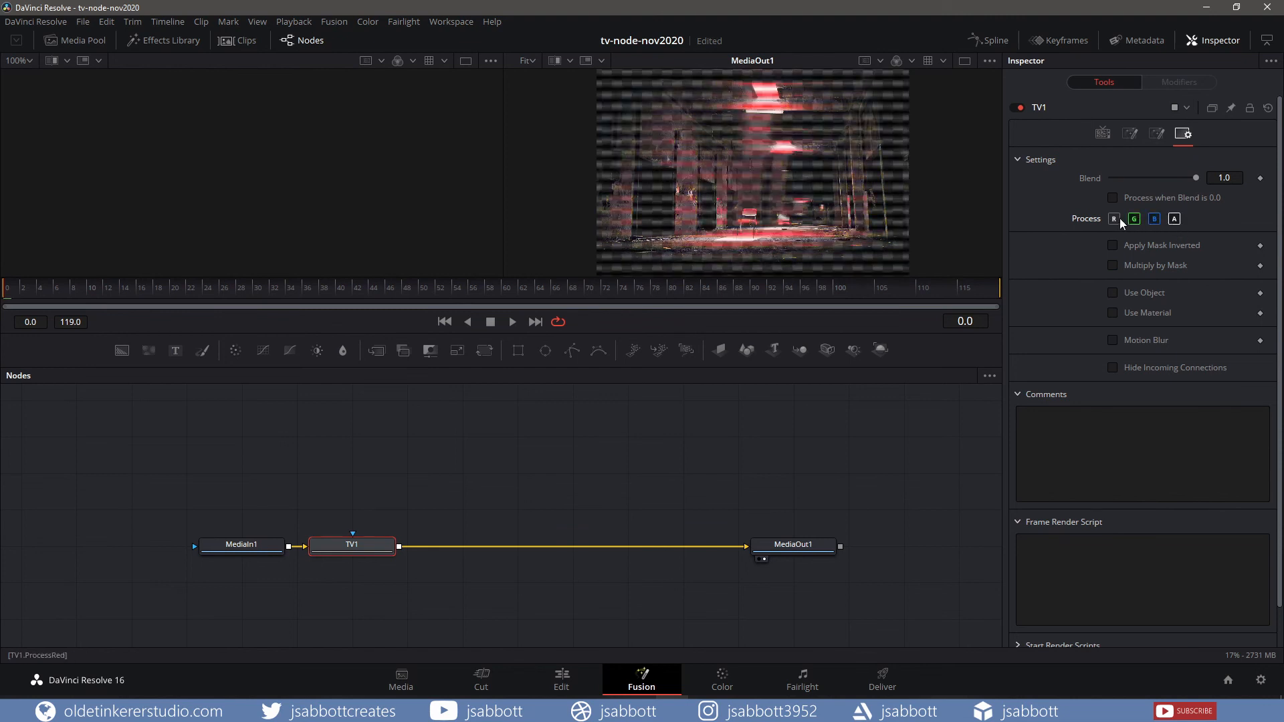
click(1113, 220)
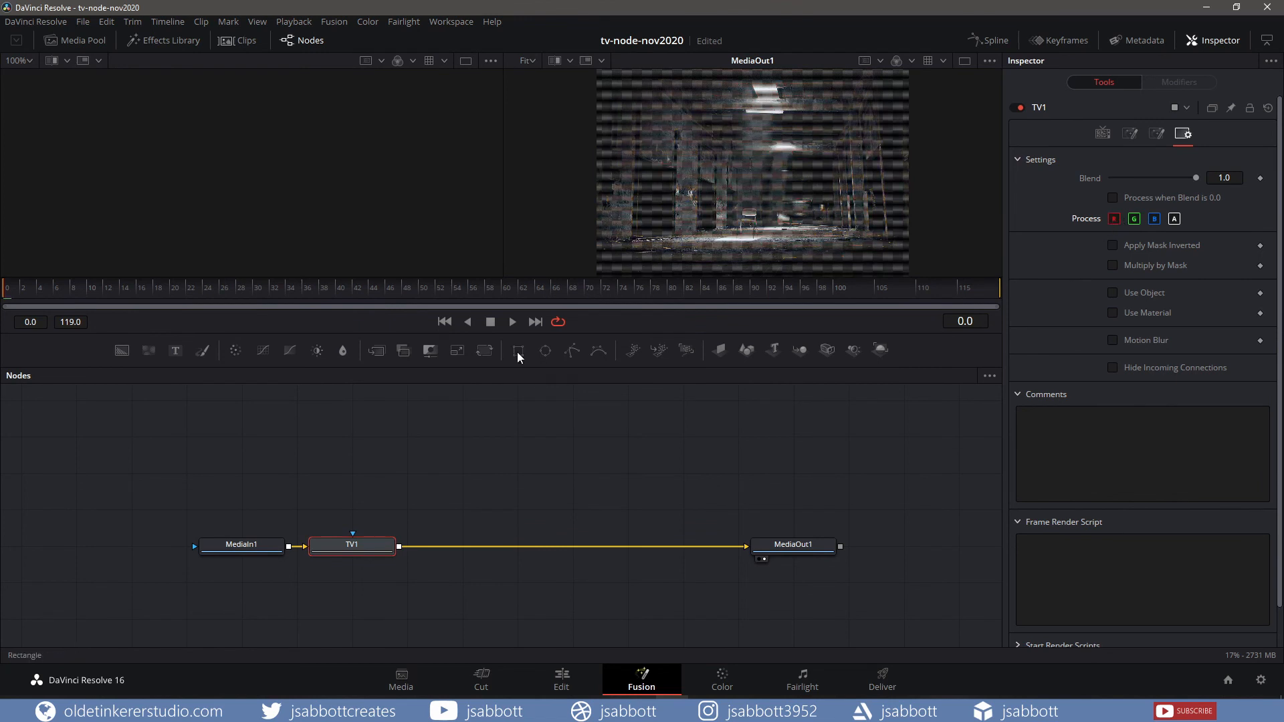
- Mask the TV node with a rectangle node and try the Apply Mask Inverted and Multiply by Mask options
drag(517, 349, 529, 399)
drag(526, 443, 368, 543)
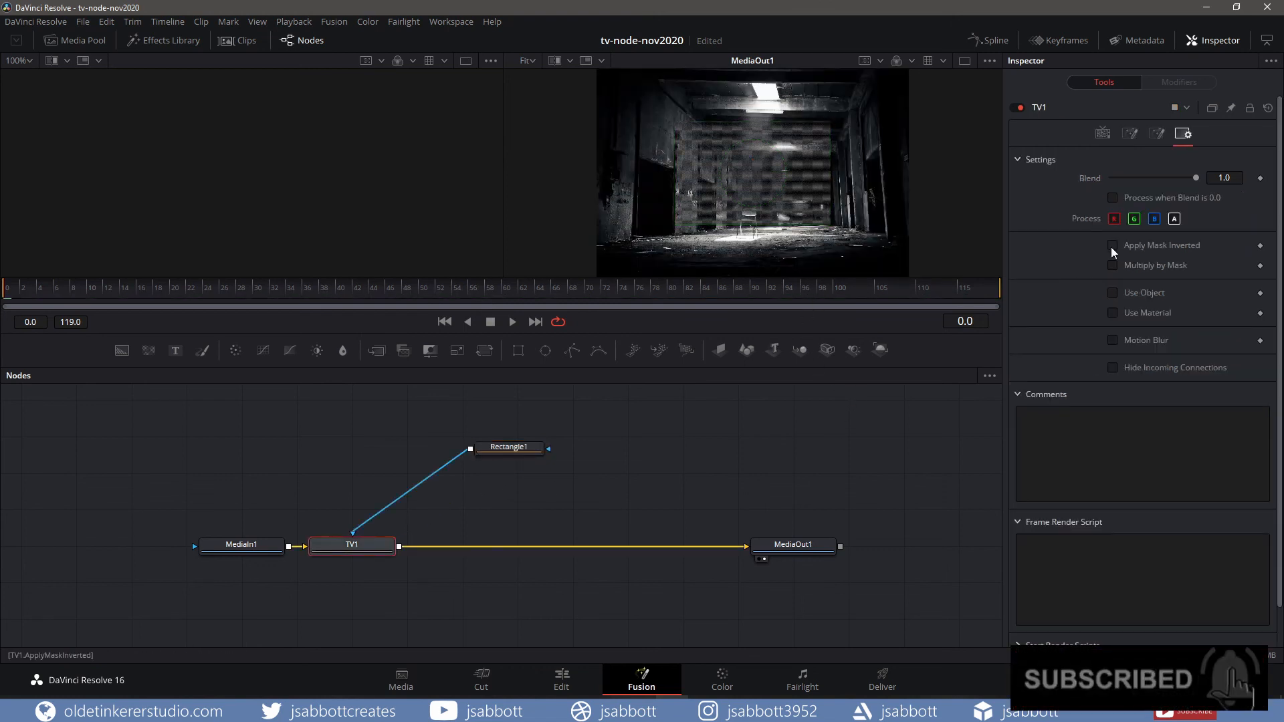
click(1112, 247)
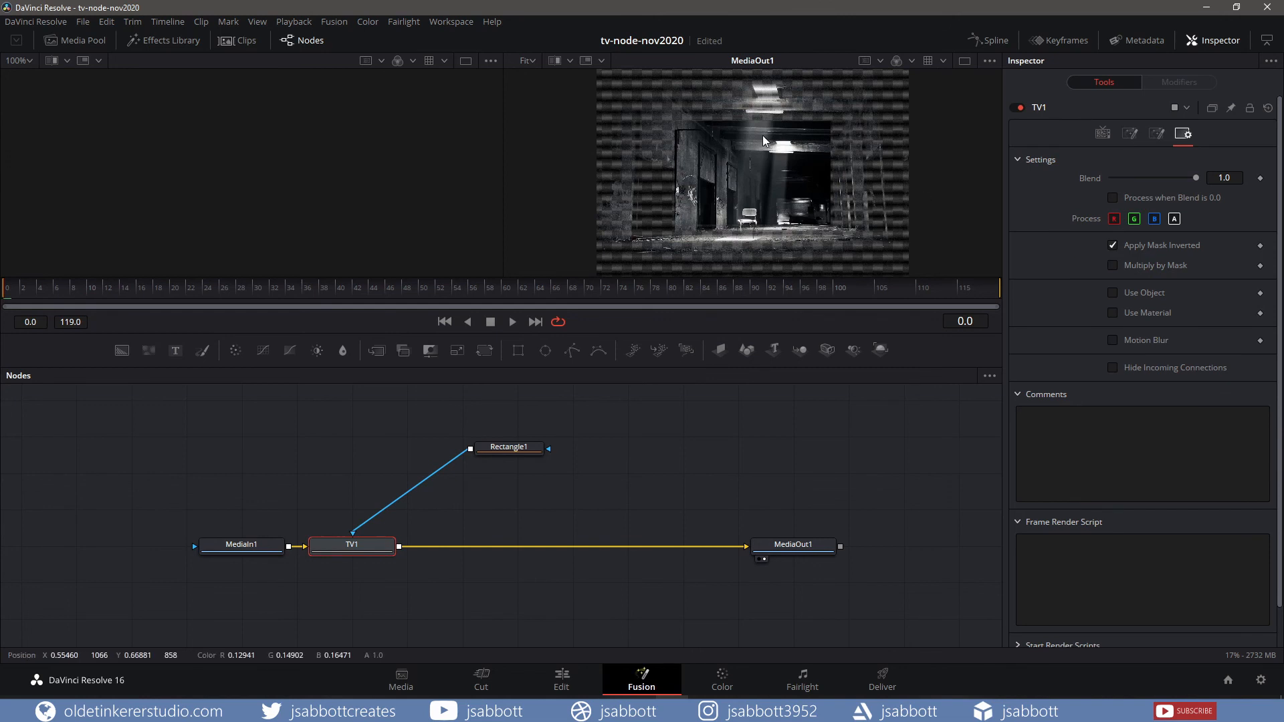
click(1111, 266)
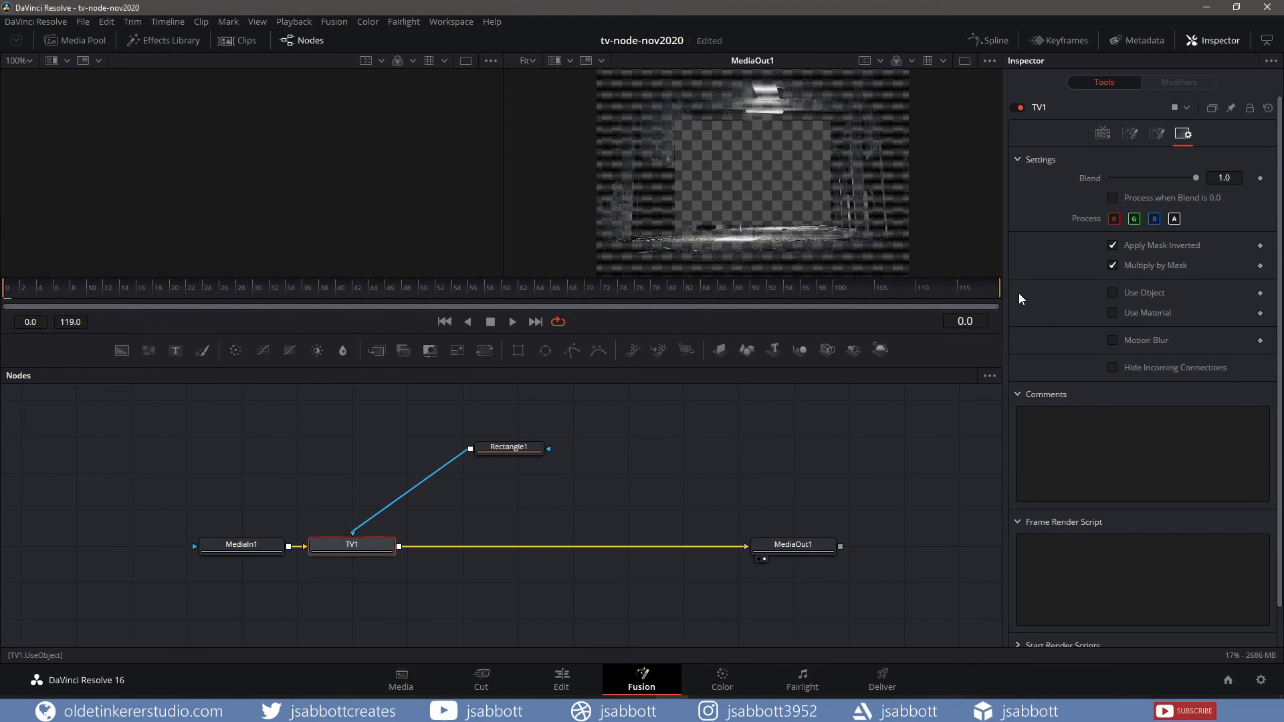
click(1113, 265)
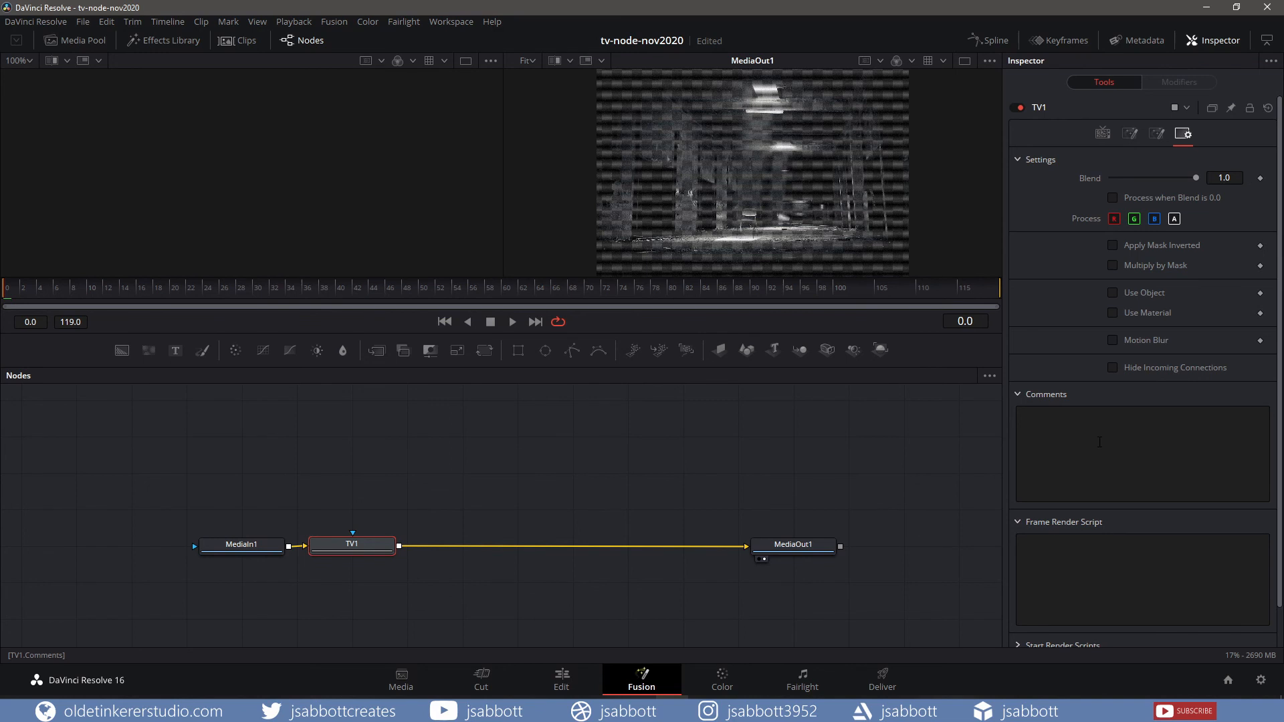
- Collapse the Comments and Frame Render Script sections of the TV node's settings
click(1017, 394)
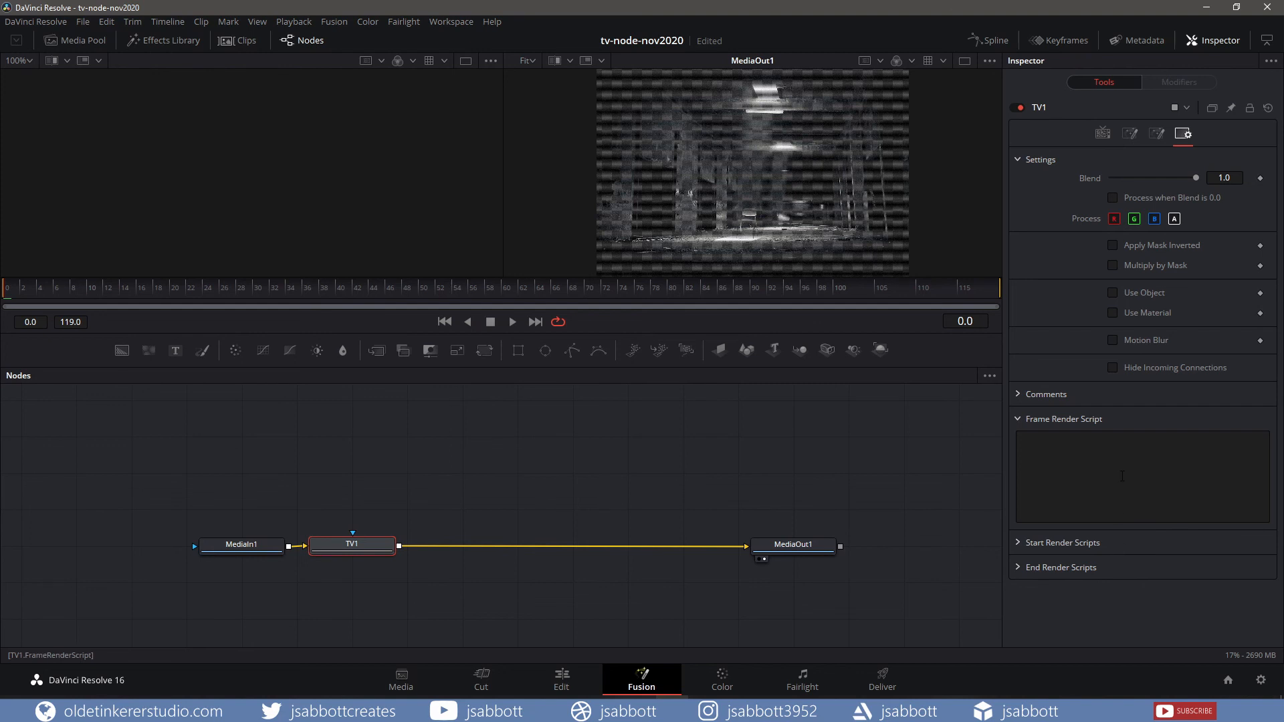
click(1018, 419)
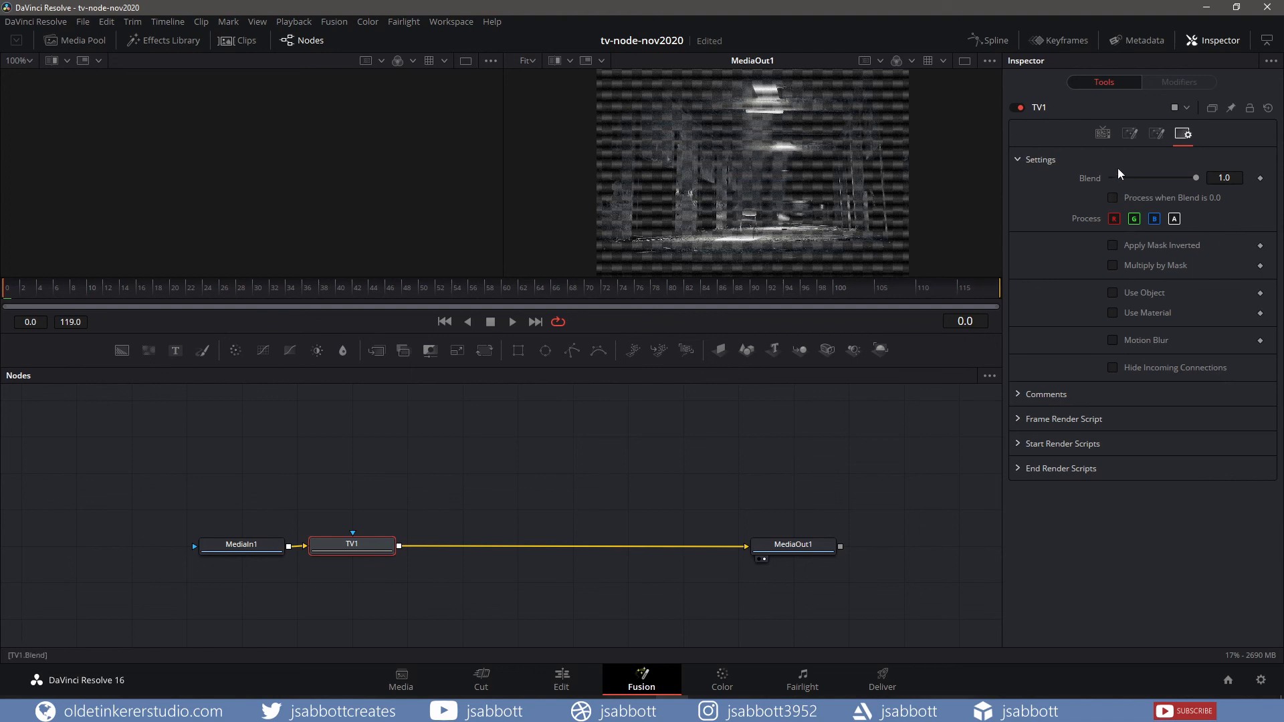
- Keyframe the TV node's Scan Lines, Horizontal, Vertical, Skew, Amplitude, Frequency and Offset at frame 0
click(1101, 134)
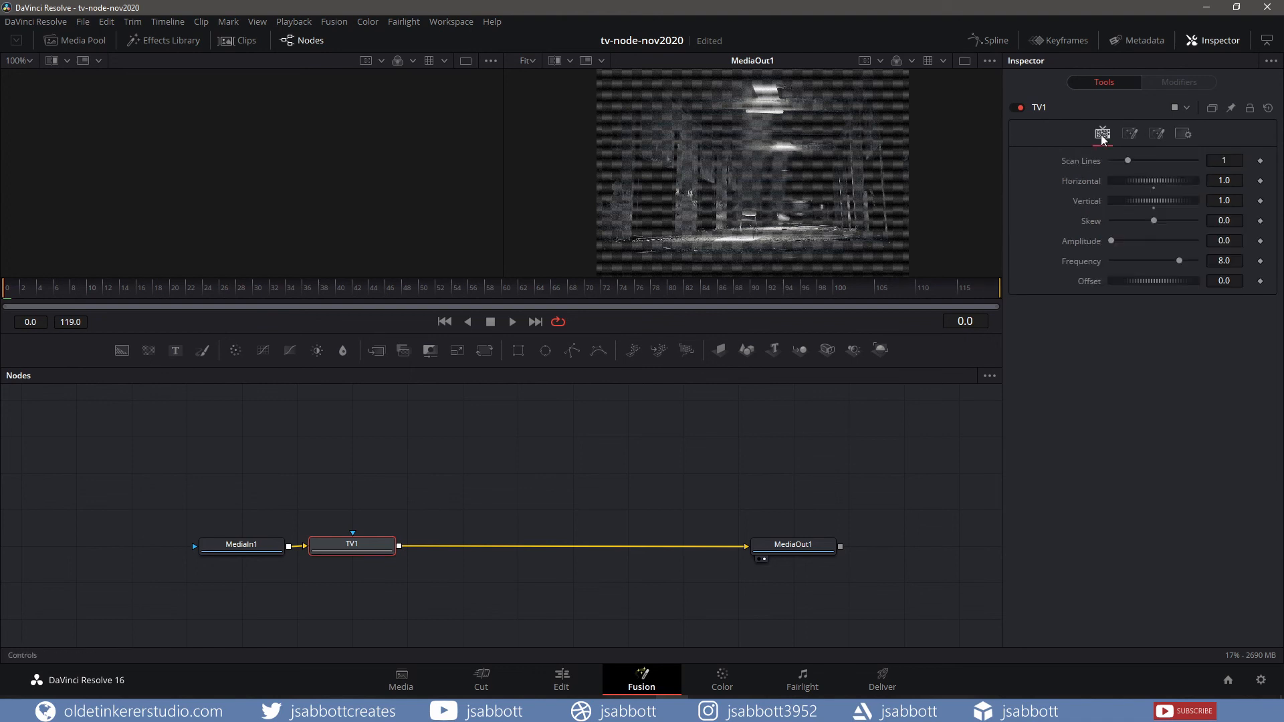
click(1260, 161)
click(1259, 181)
click(1260, 201)
click(1260, 221)
click(1259, 241)
click(1260, 261)
click(1260, 280)
- At frame 8, set the TV node's Horizontal to about 1.043, Vertical to about 0.942 and Amplitude to 0.24
drag(5, 295, 75, 296)
drag(1137, 179, 1138, 179)
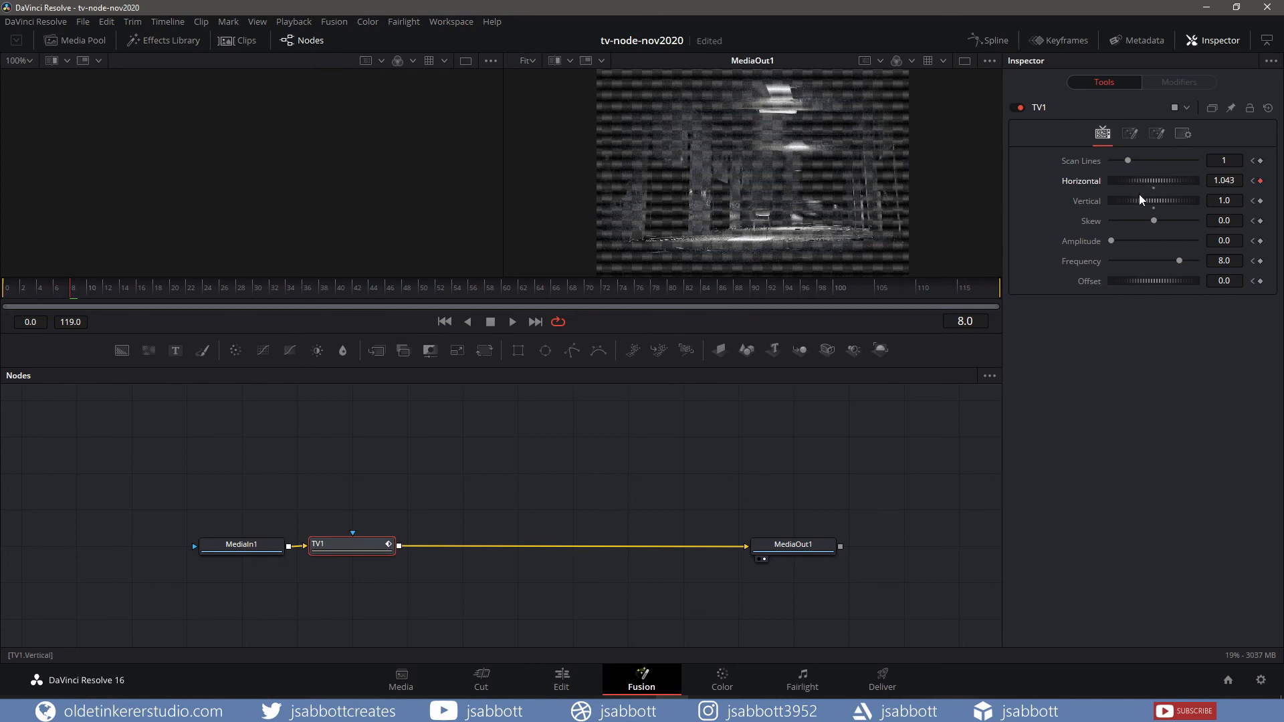
drag(1138, 201, 1136, 202)
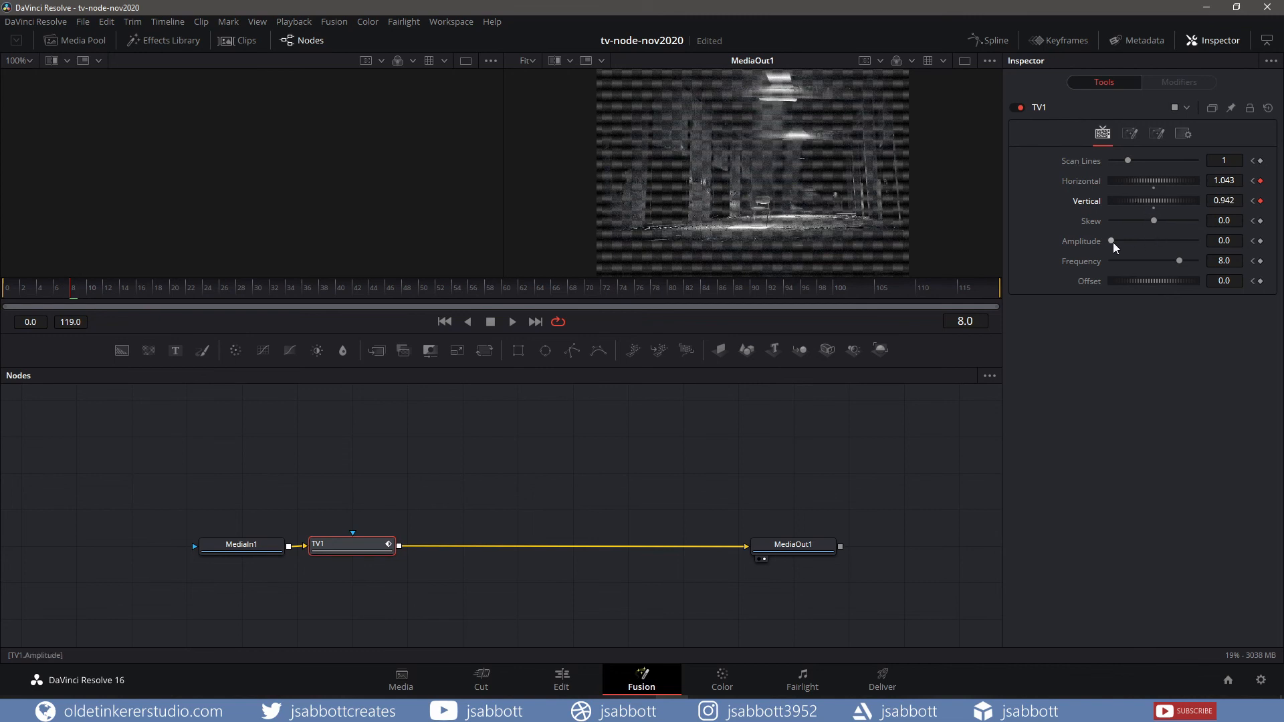
drag(1112, 242, 1113, 242)
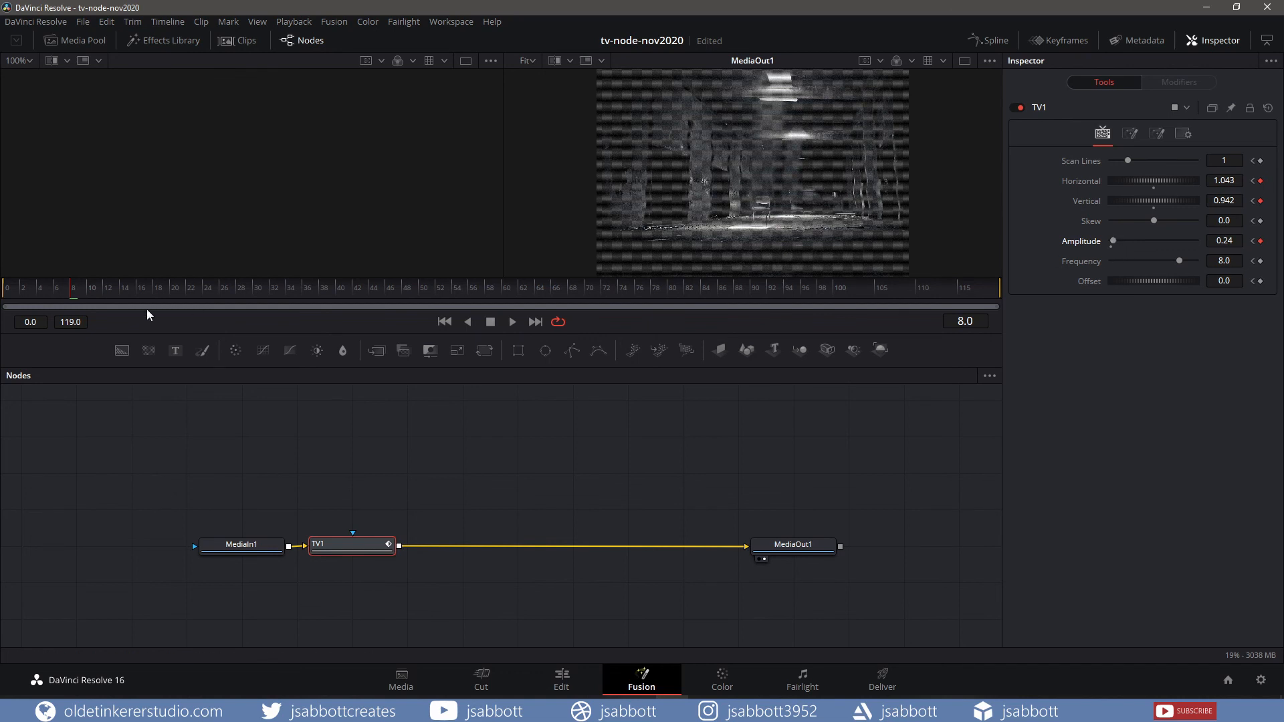
- At frame 23, set the TV node's Frequency to 8.43 and play back the animation
drag(71, 291, 190, 298)
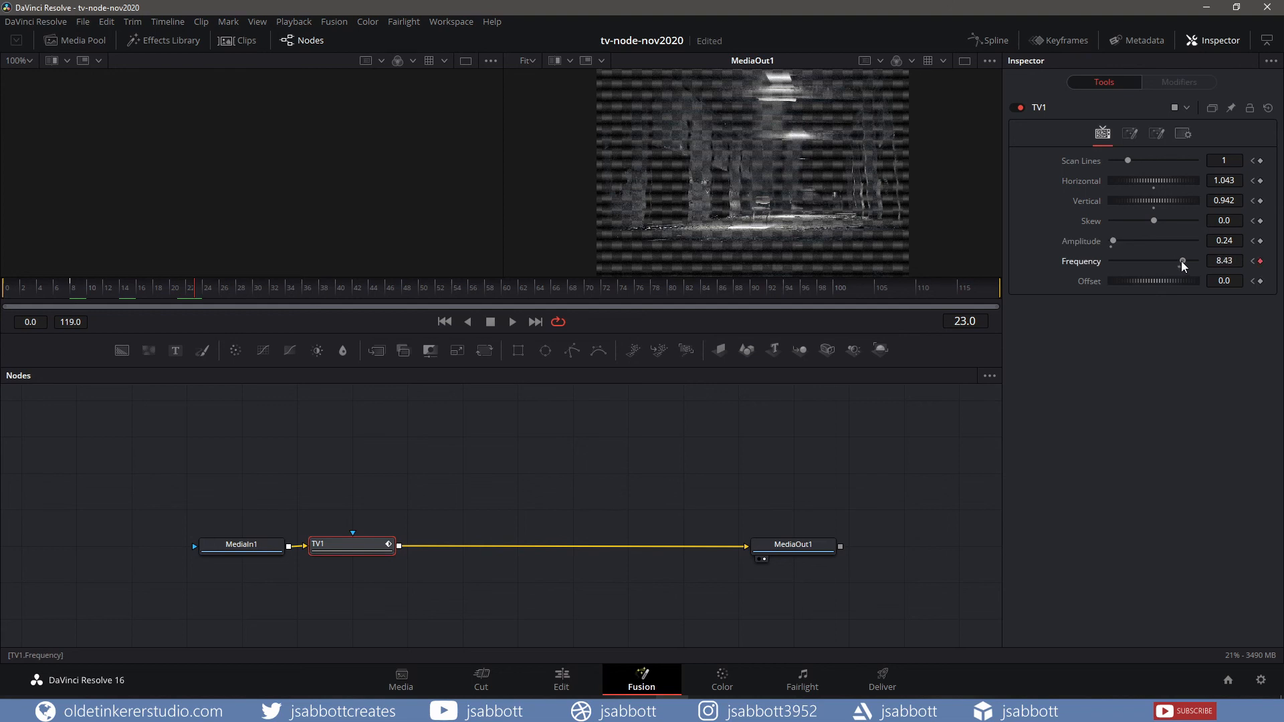
key(space)
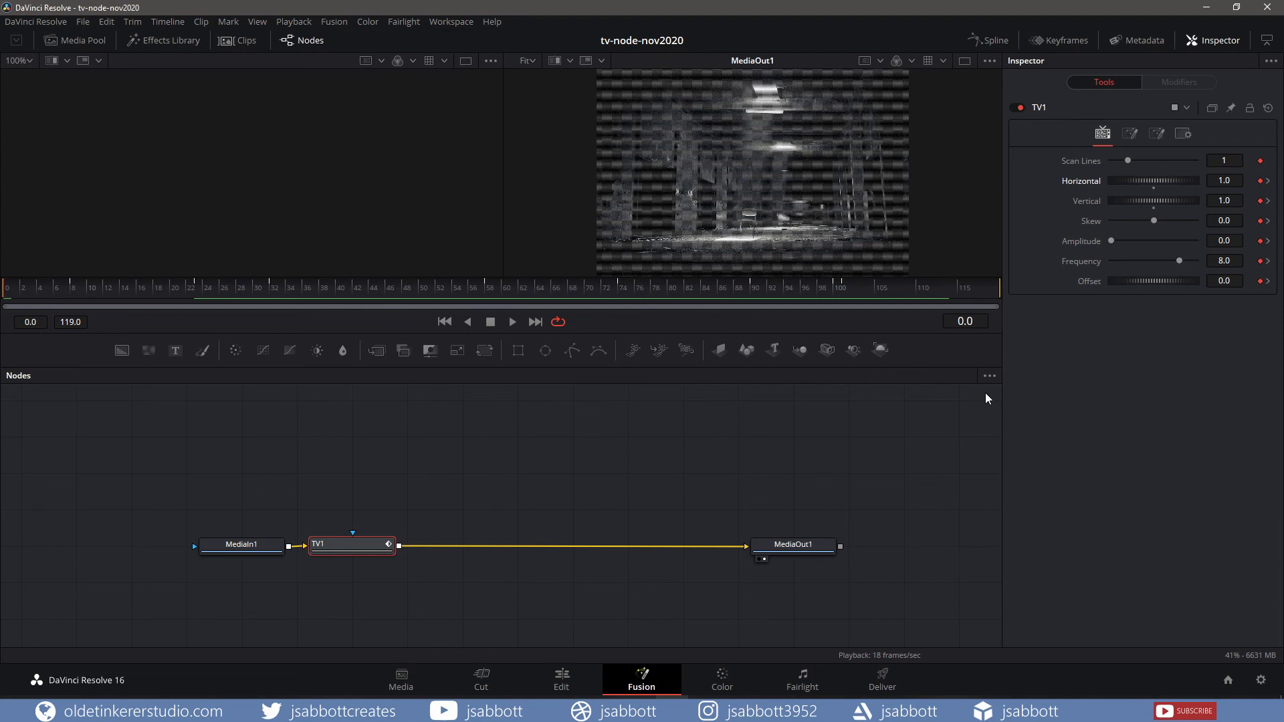
- Animate the TV node's noise with a higher Power and keyframe the roll bar's Bar Strength, Bar Size and Bar offset
click(1129, 133)
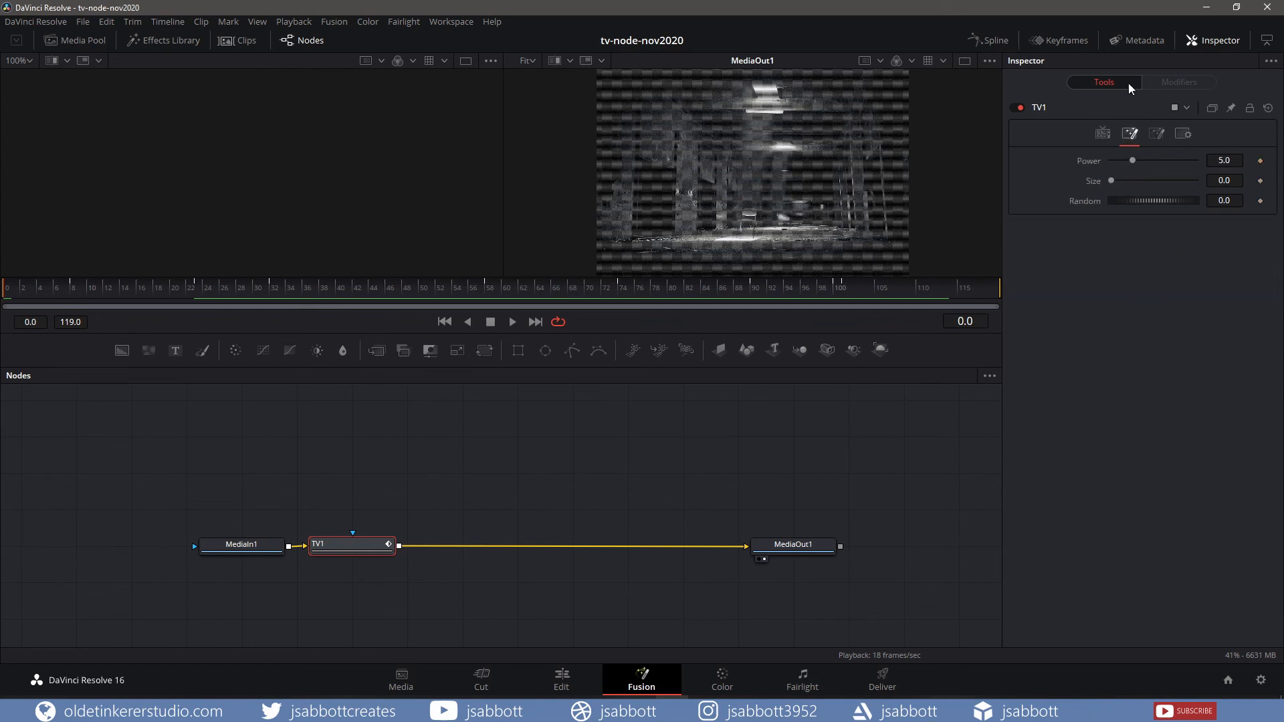
drag(1134, 160, 1146, 159)
click(1156, 133)
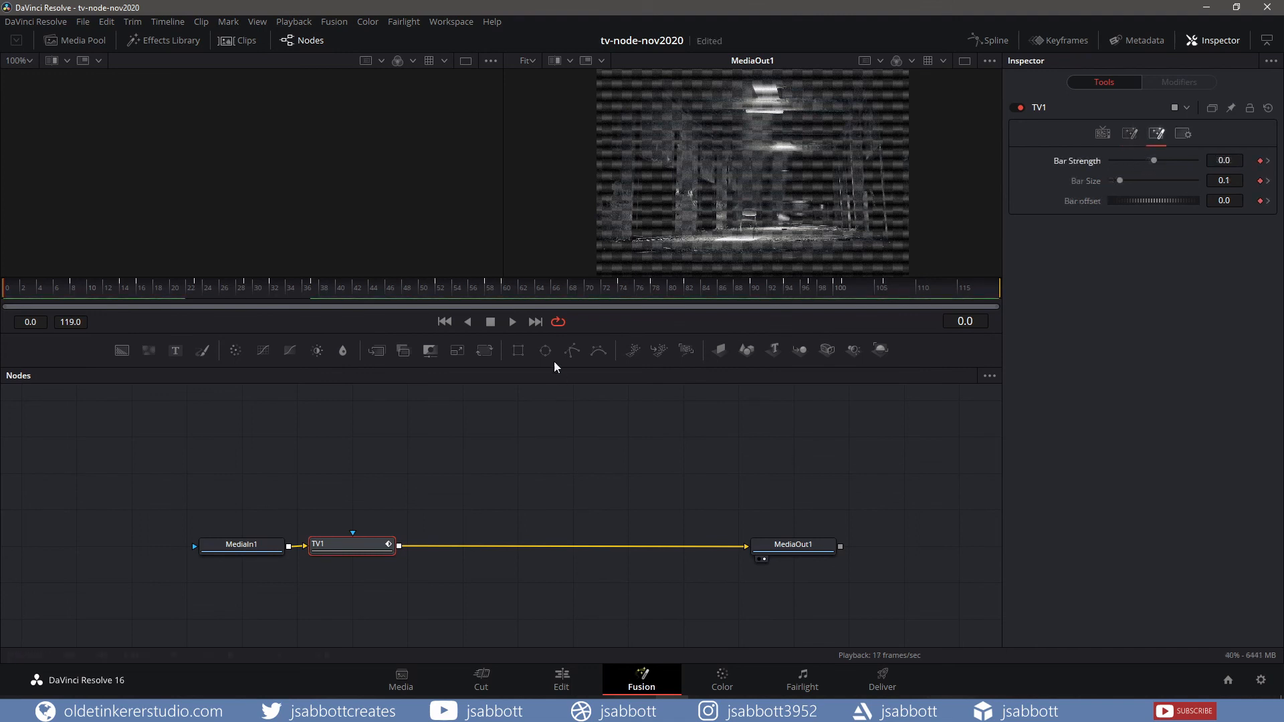
- Play Timeline 1 on the Edit page in an enlarged viewer to review the finished TV effect
click(561, 683)
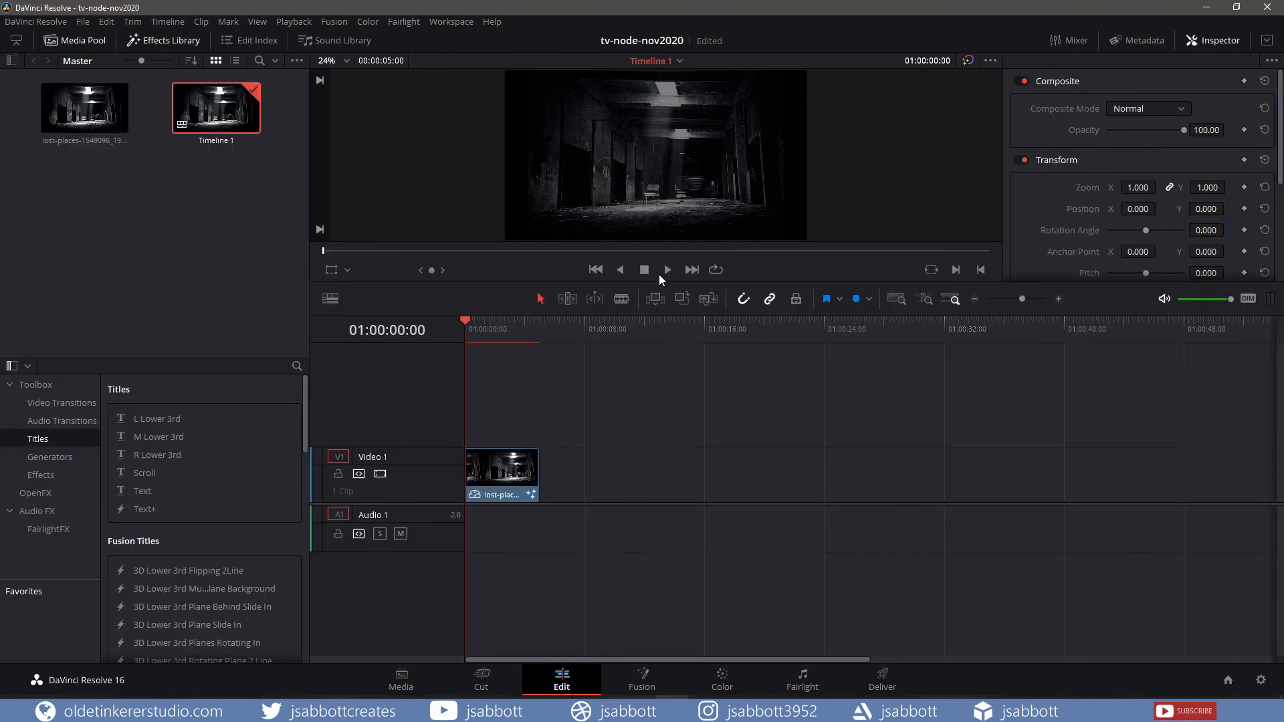
drag(657, 280, 685, 476)
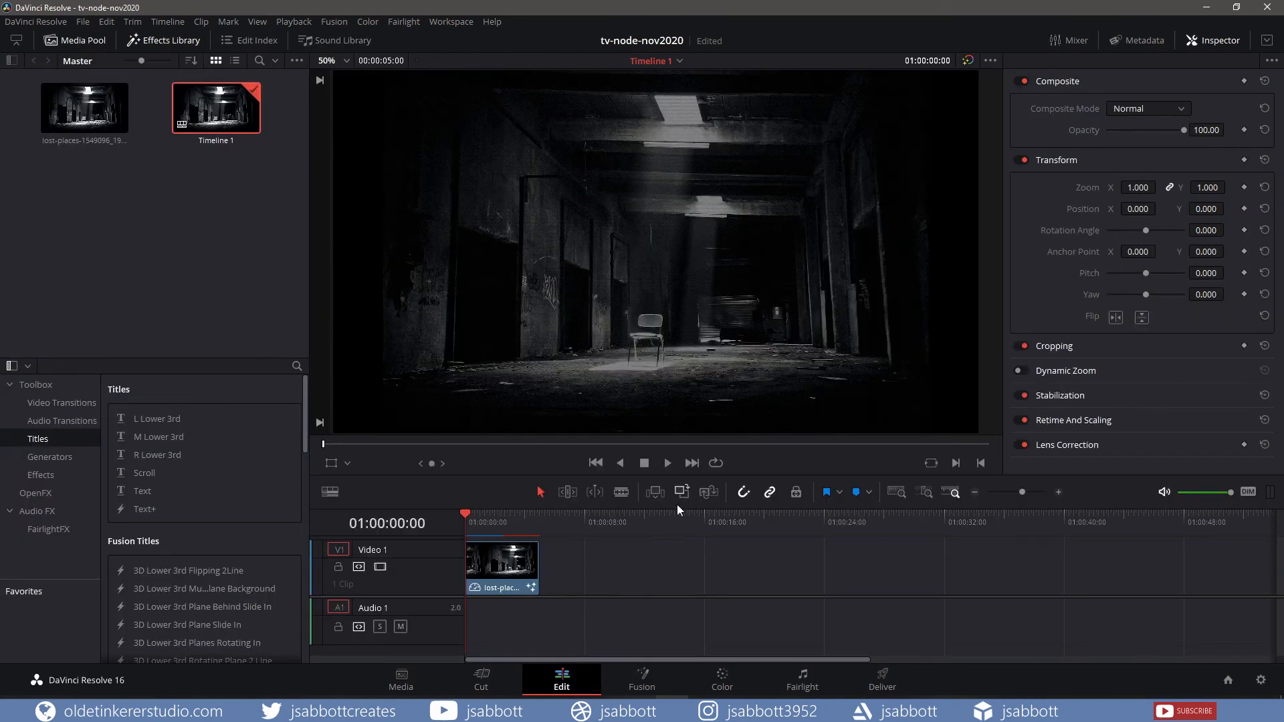
click(666, 463)
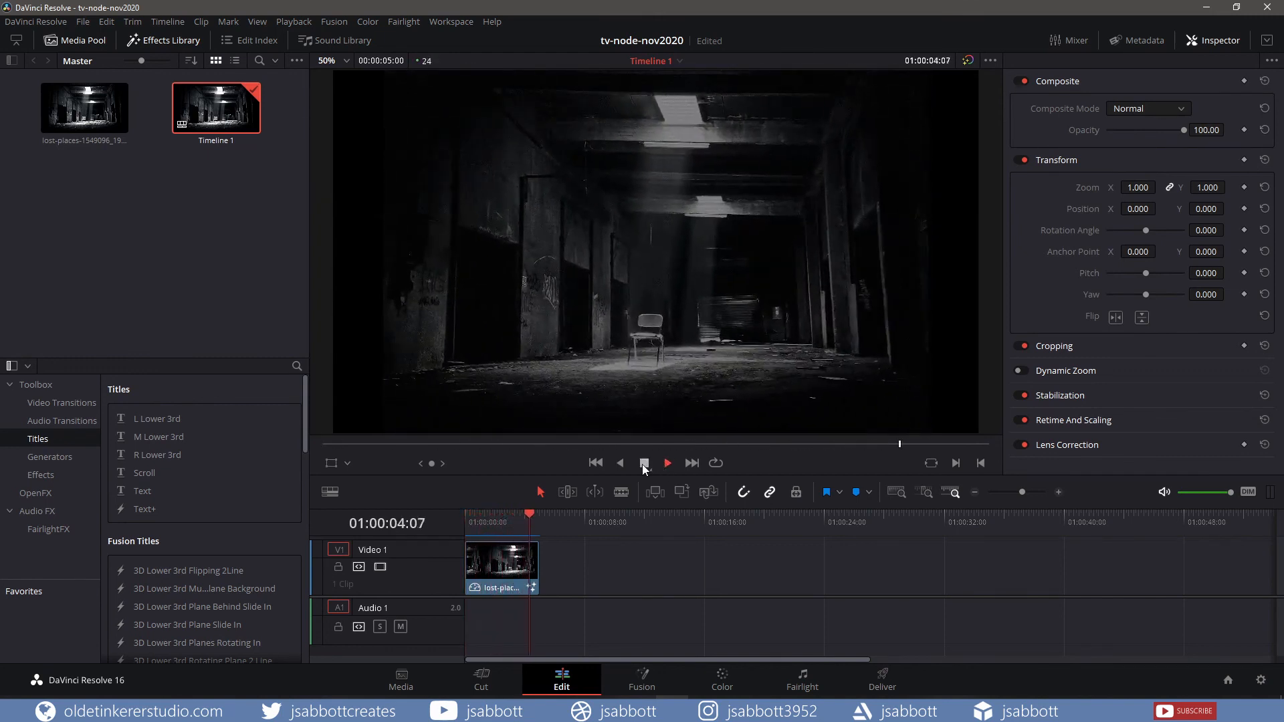
click(644, 463)
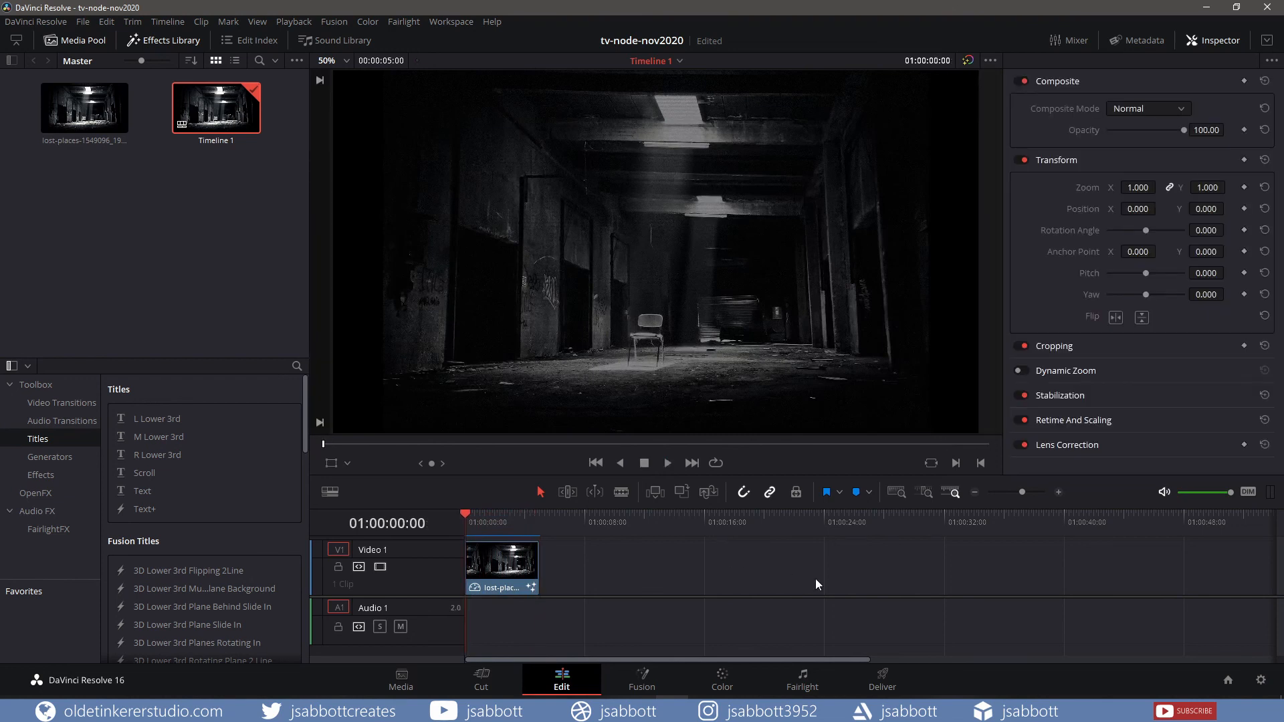
- Set up a render on the Deliver page with the filename tv-node-nov2020 and the MP4 format
click(881, 684)
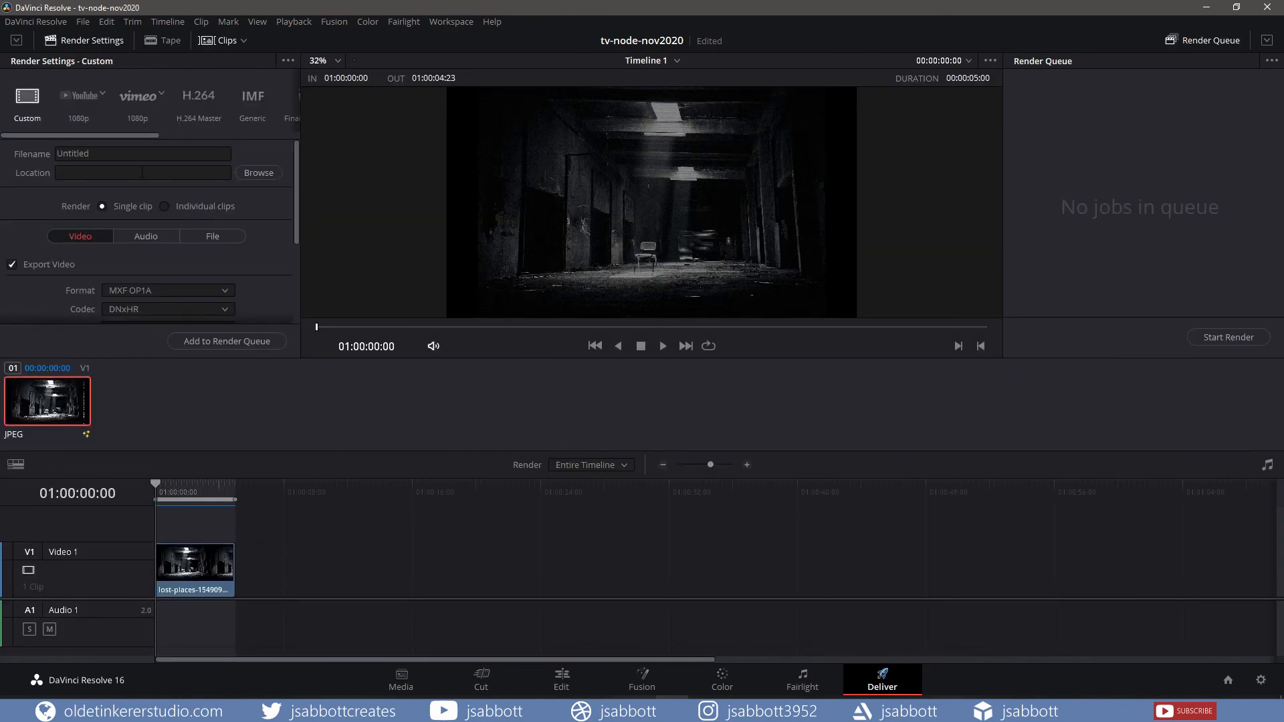
click(97, 154)
drag(97, 152, 28, 153)
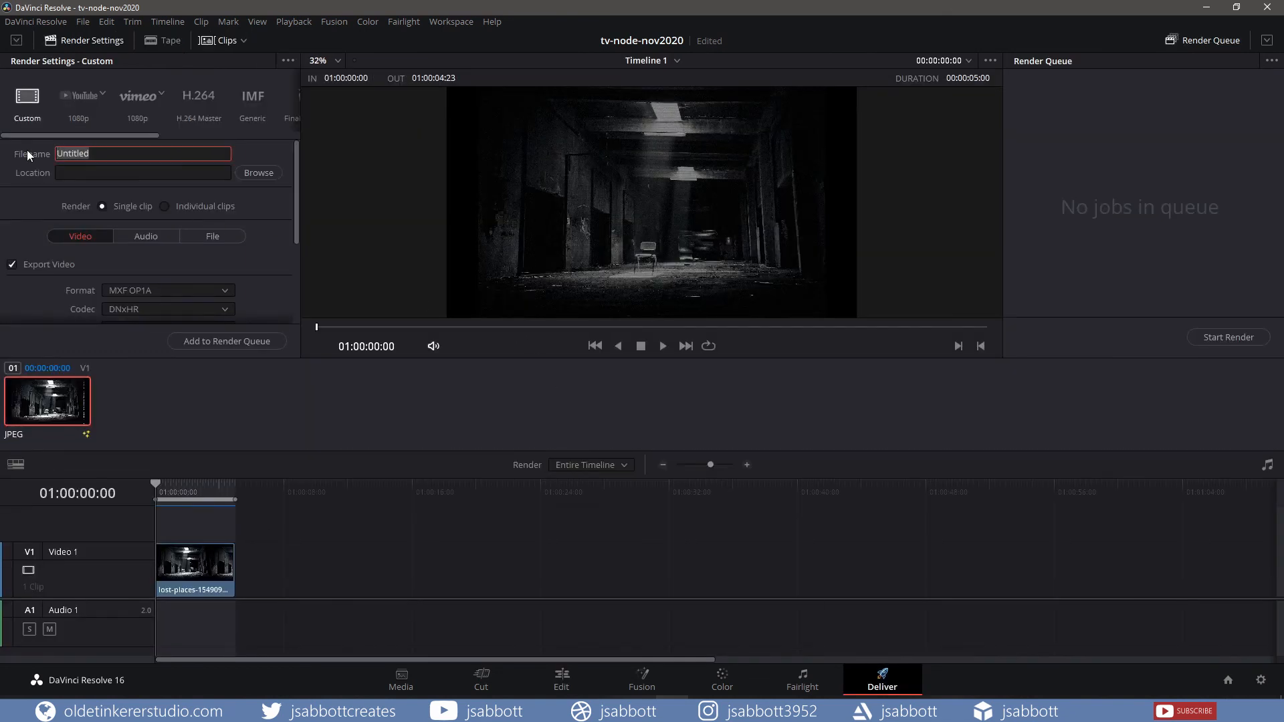
text(tv-node-nov2020)
scroll(222, 215, down, 3)
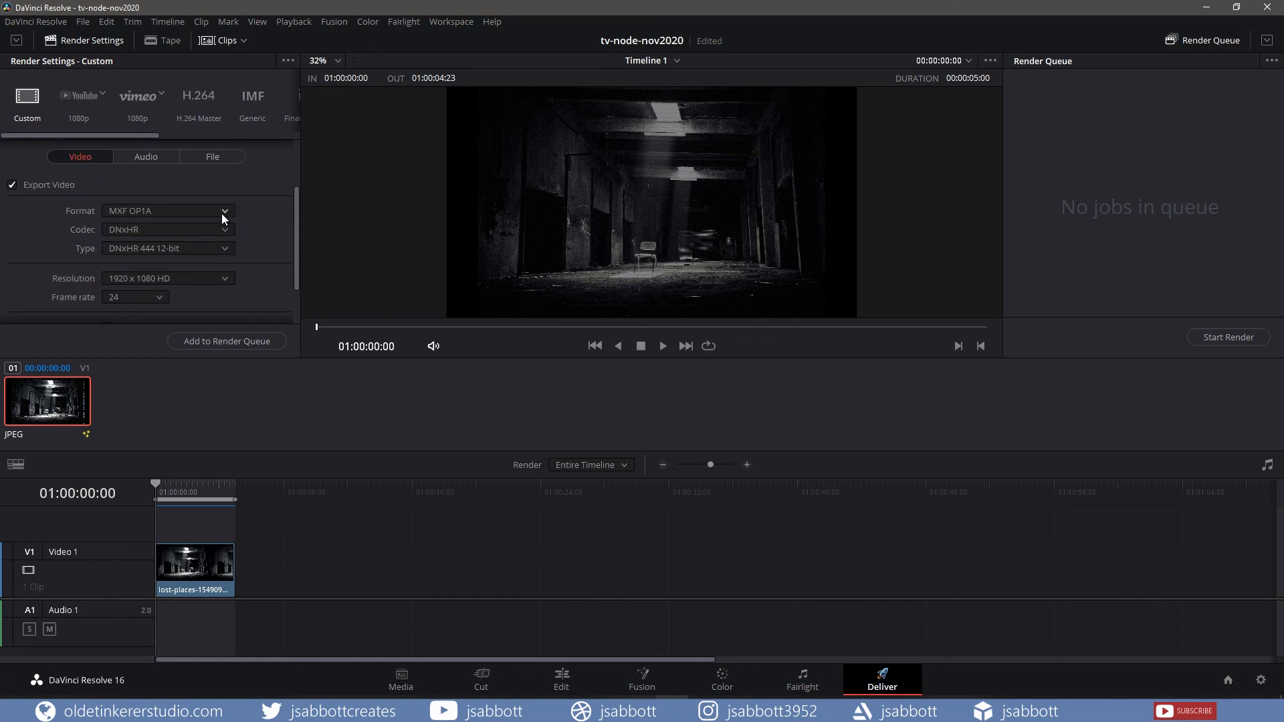
click(222, 214)
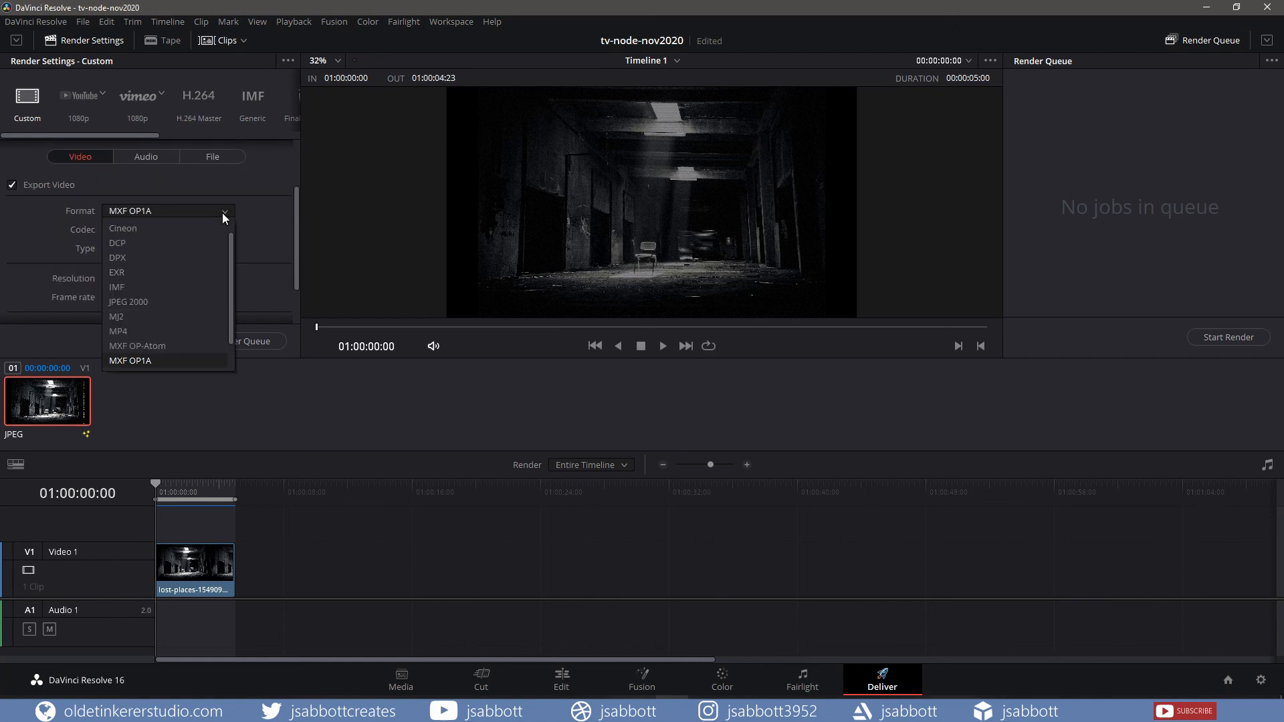
click(130, 331)
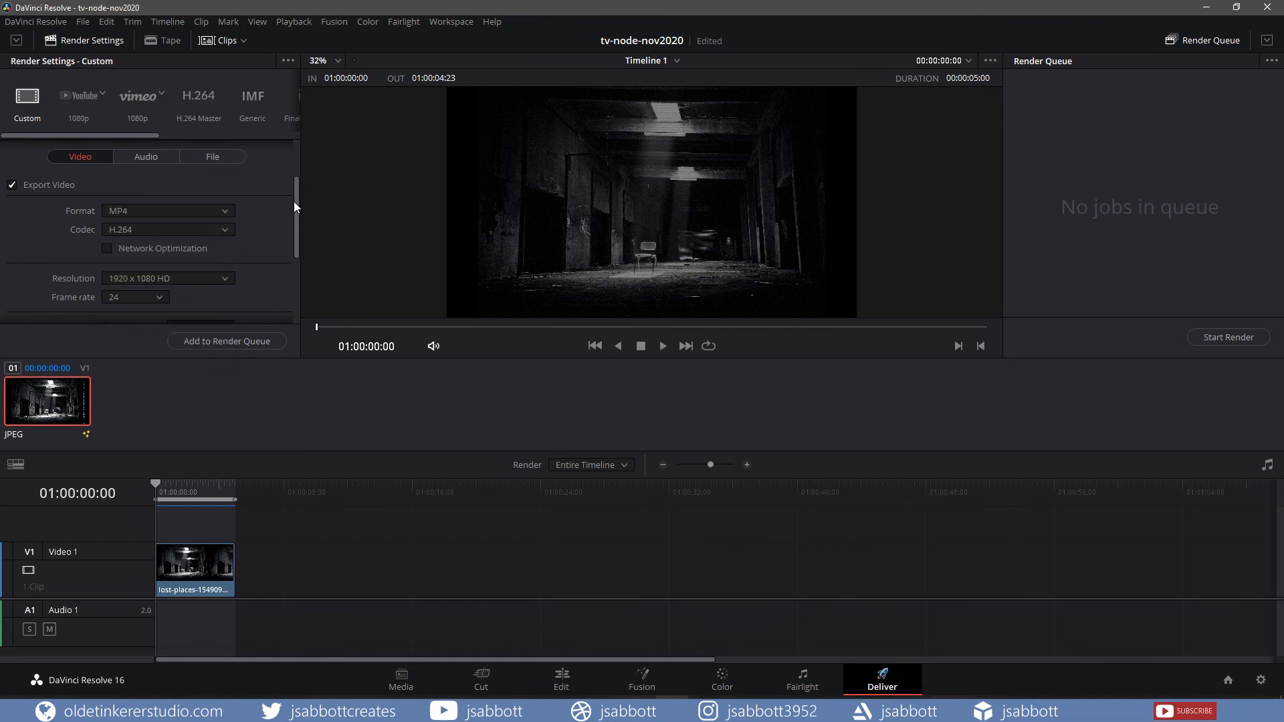
- Add the tv-node-nov2020 job to the render queue and start rendering it
drag(295, 202, 295, 258)
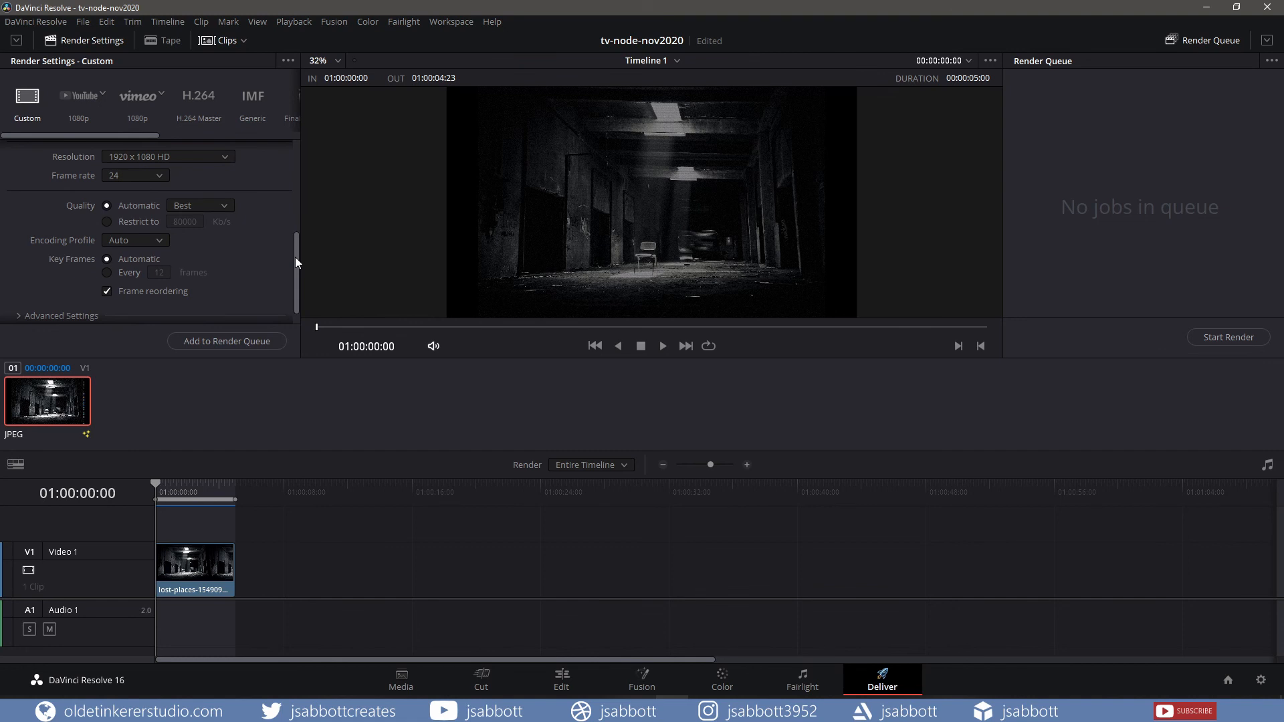
click(223, 342)
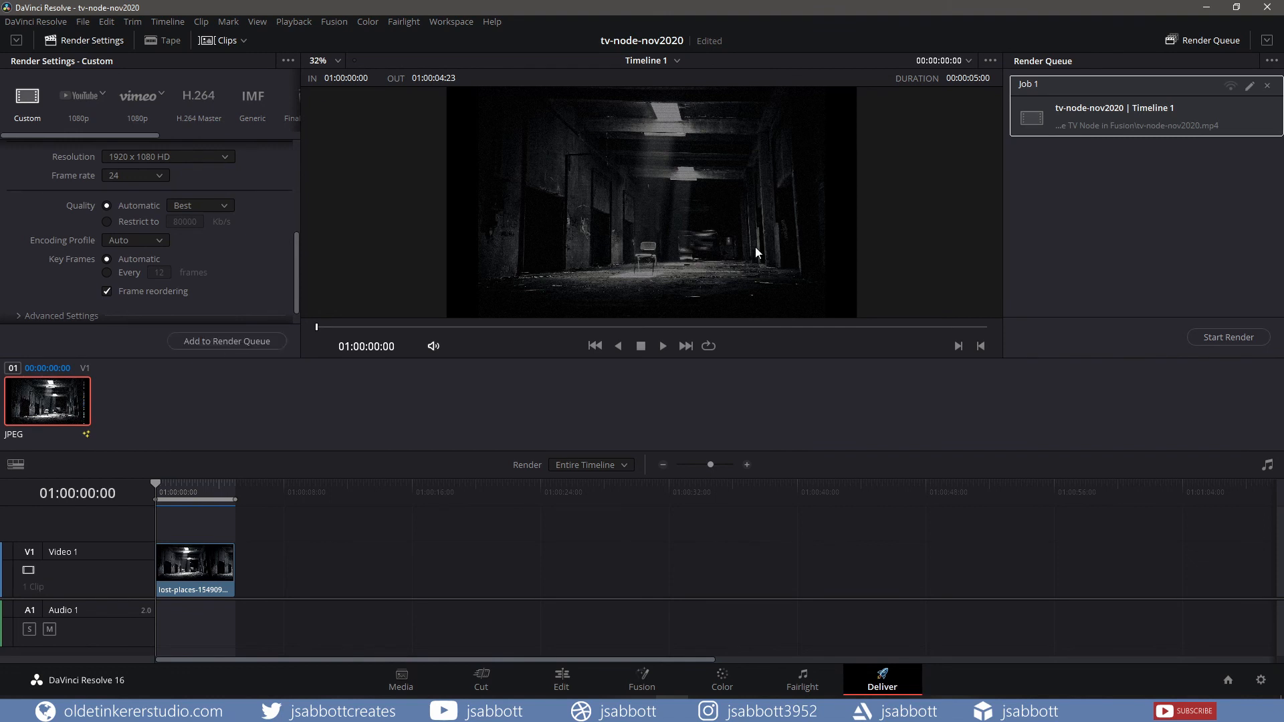
click(1227, 337)
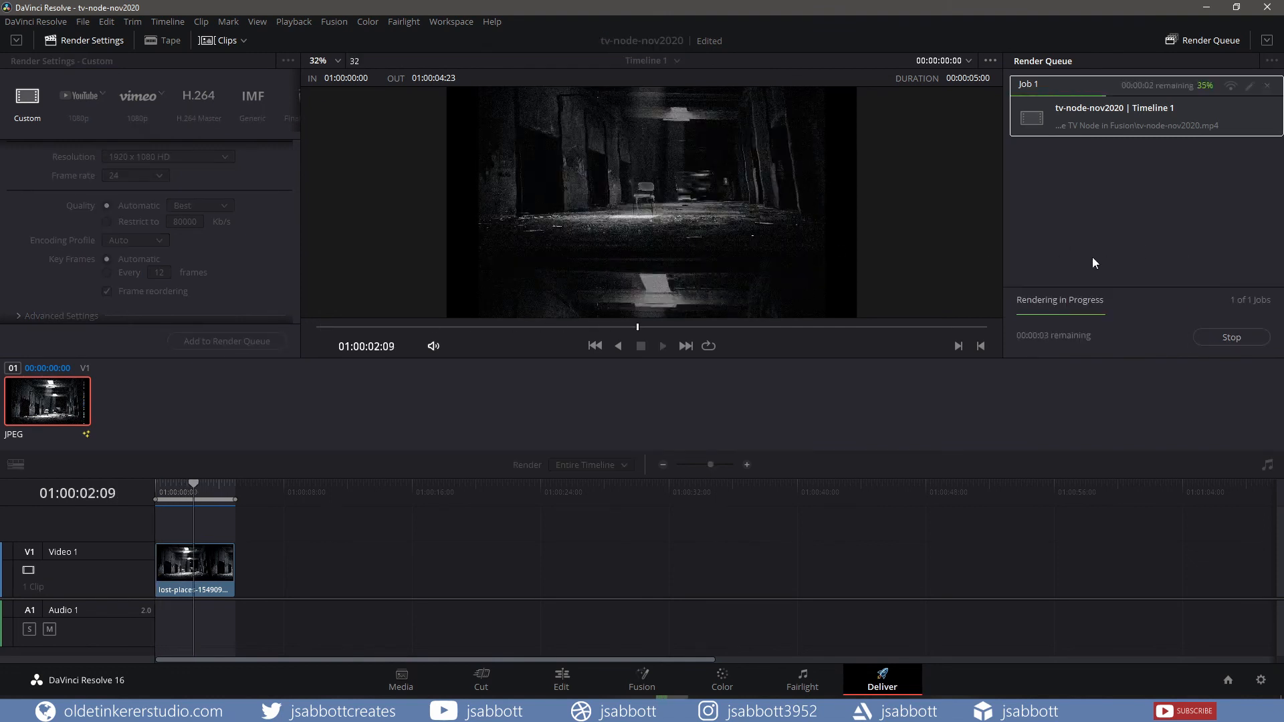